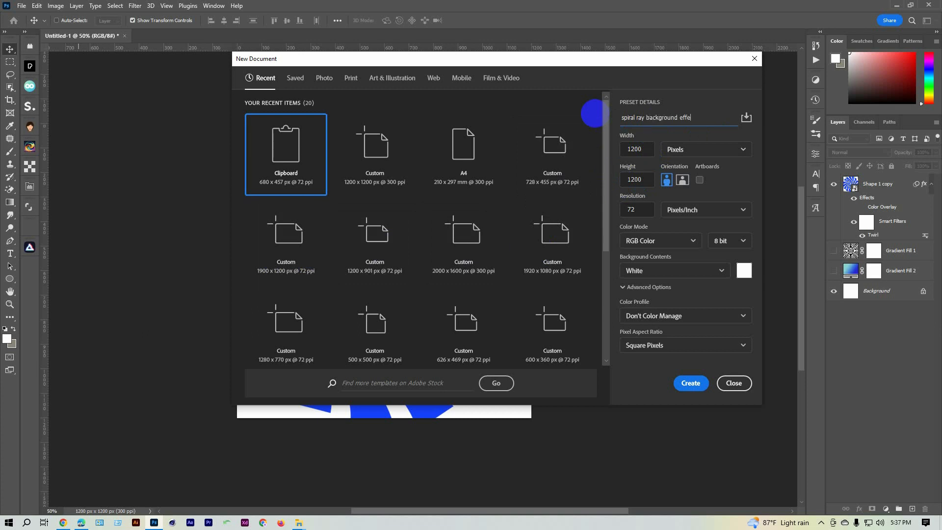
# Create a white 1200 × 1200 px document at 72 ppi named "spiral ray background effects"
pyautogui.press('Return')
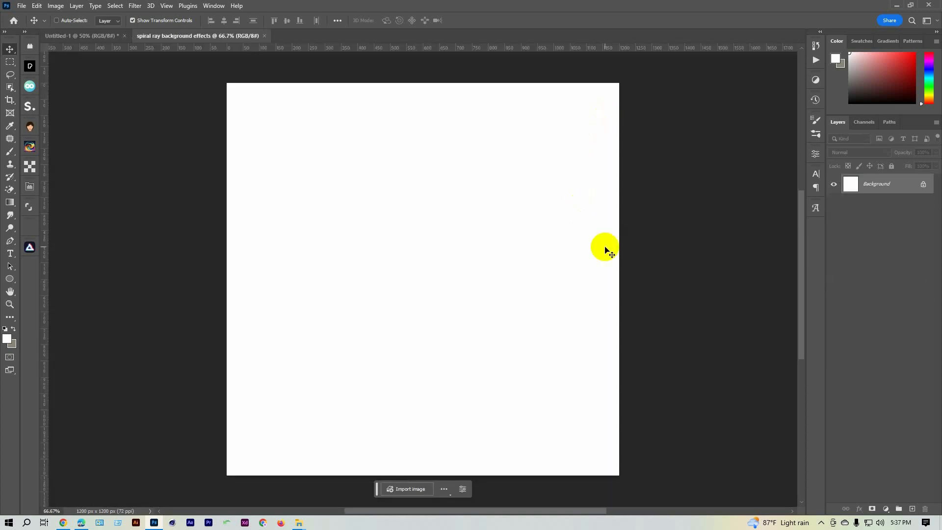
pyautogui.moveTo(499, 218); pyautogui.dragTo(481, 208)
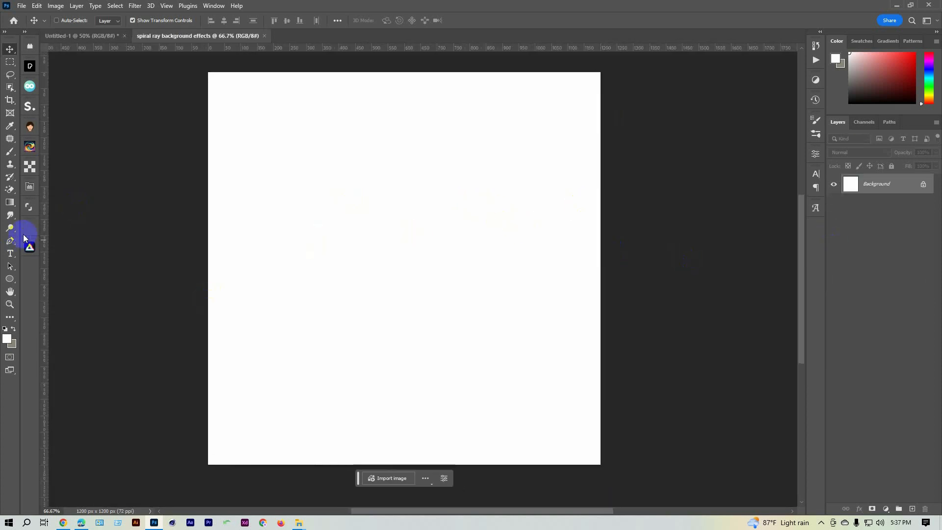
# Draw a narrow closed triangle with the Pen tool in Shape mode, about 250 × 418 px, tapering toward its lower tip
pyautogui.click(10, 241)
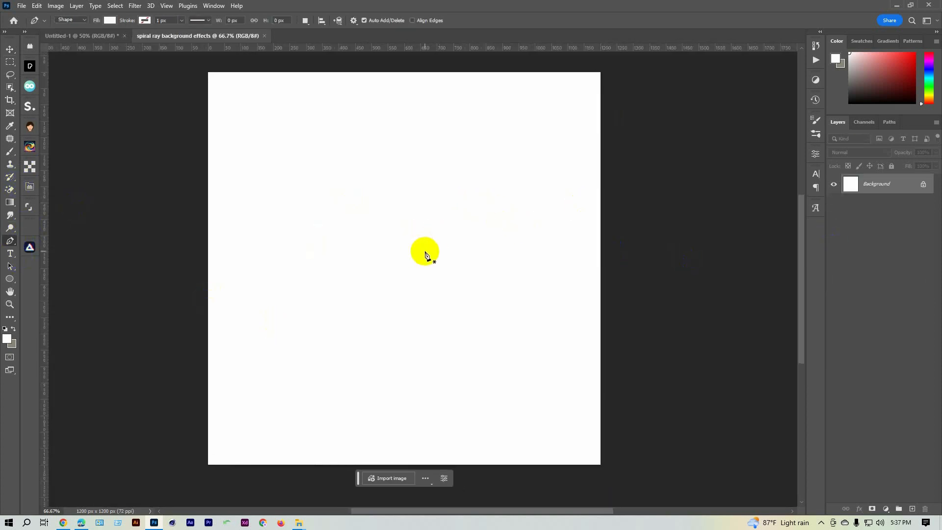
pyautogui.click(71, 20)
pyautogui.click(69, 29)
pyautogui.click(357, 305)
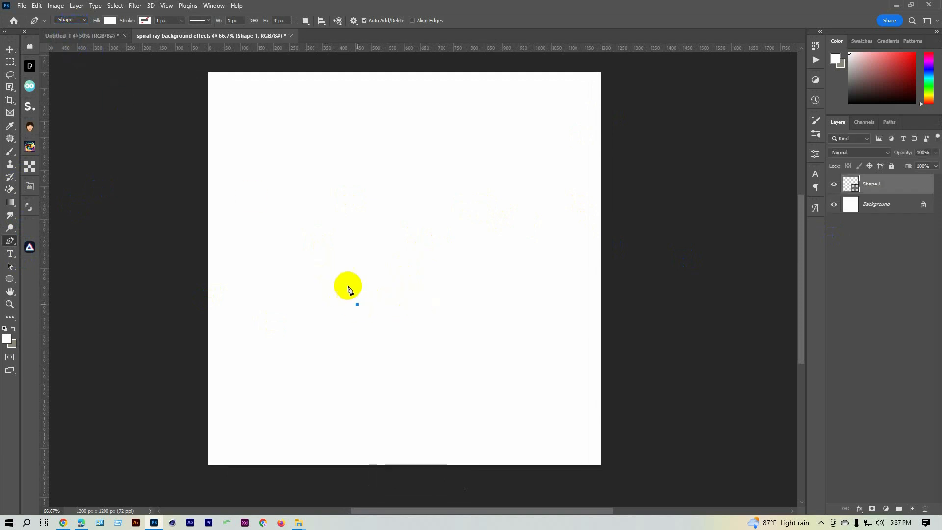
pyautogui.click(275, 209)
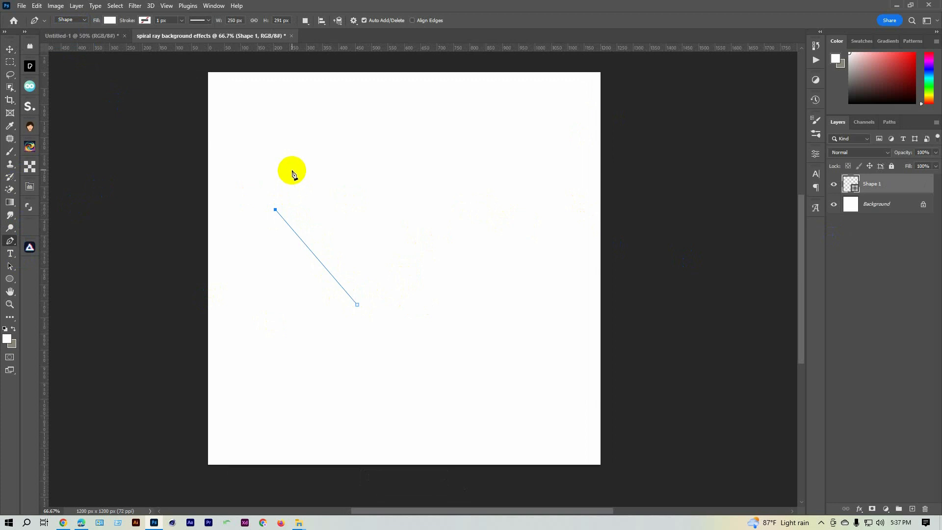
pyautogui.click(293, 168)
pyautogui.click(357, 305)
# Set the triangle's fill color to orange ff5215
pyautogui.doubleClick(854, 187)
pyautogui.moveTo(691, 289); pyautogui.dragTo(683, 281)
pyautogui.click(901, 266)
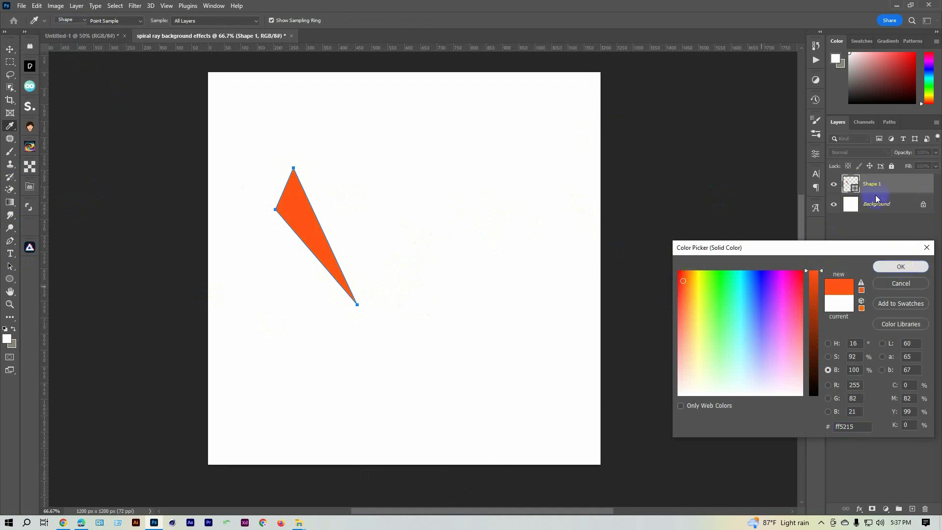
# Move the triangle slightly toward the canvas center and rotate it about 18.6° around its lower tip
pyautogui.click(10, 49)
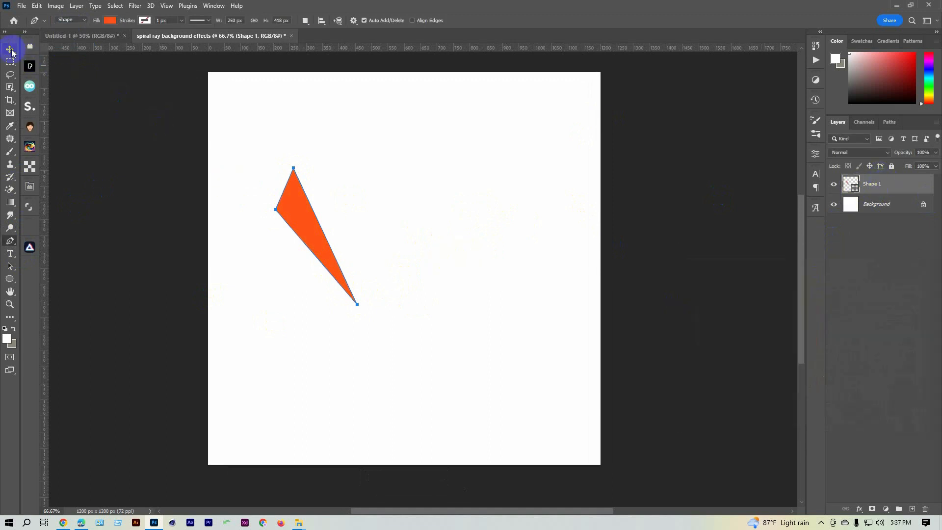
pyautogui.moveTo(290, 211); pyautogui.dragTo(305, 229)
pyautogui.click(372, 323)
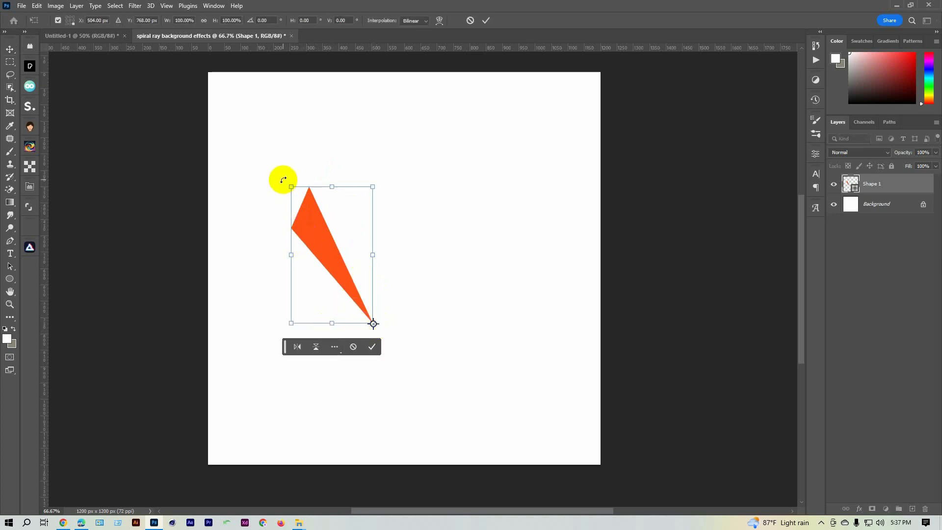
pyautogui.moveTo(283, 179); pyautogui.dragTo(339, 167)
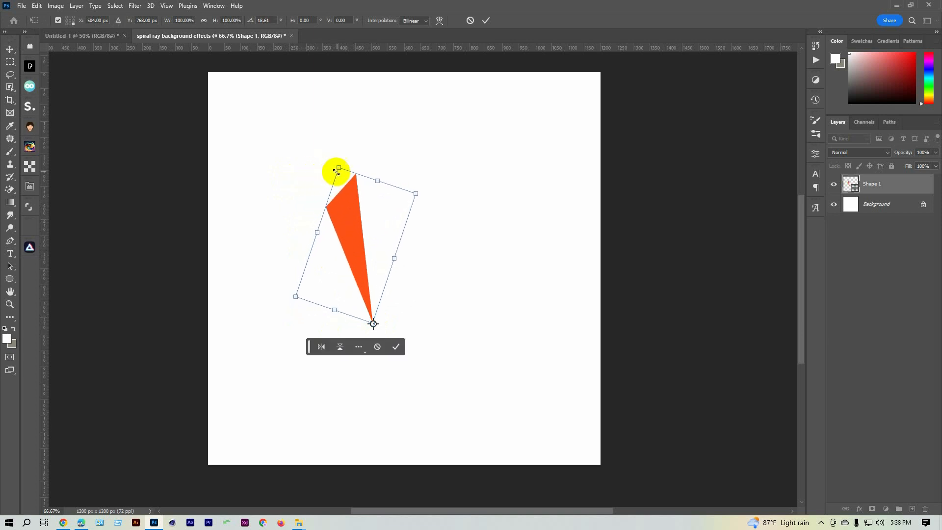
pyautogui.click(487, 21)
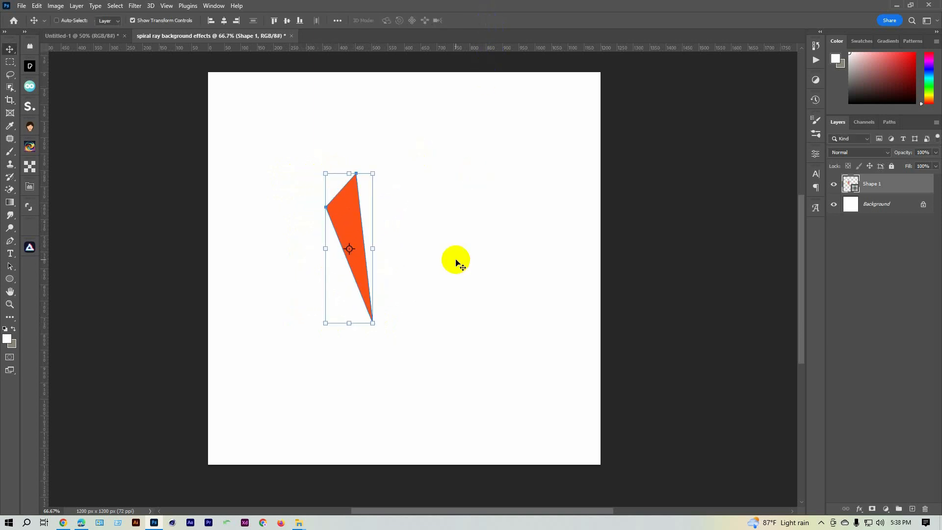
# Repeat the rotation with duplication until the orange wedges form a full circular ray burst around the tip
pyautogui.hotkey('ctrl', 'alt', 'shift', 't')
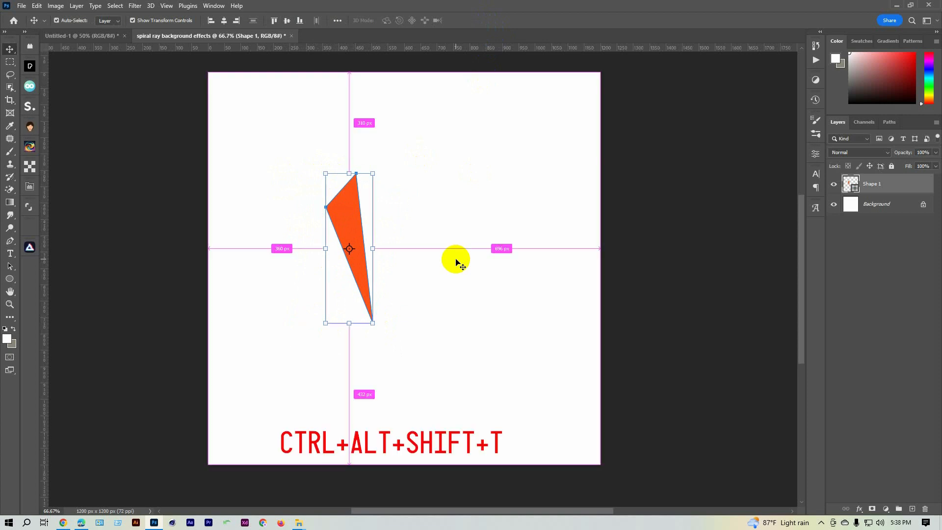
pyautogui.hotkey('ctrl', 'alt', 'shift', 't')
pyautogui.hotkey('ctrl', 'alt', 'shift', 't')
pyautogui.hotkey('ctrl', 'alt', 'shift', 't')
pyautogui.hotkey('ctrl', 'alt', 'shift', 't')
pyautogui.hotkey('ctrl', 'alt', 'shift', 't')
pyautogui.hotkey('ctrl', 'alt', 'shift', 't')
pyautogui.hotkey('ctrl', 'alt', 'shift', 't')
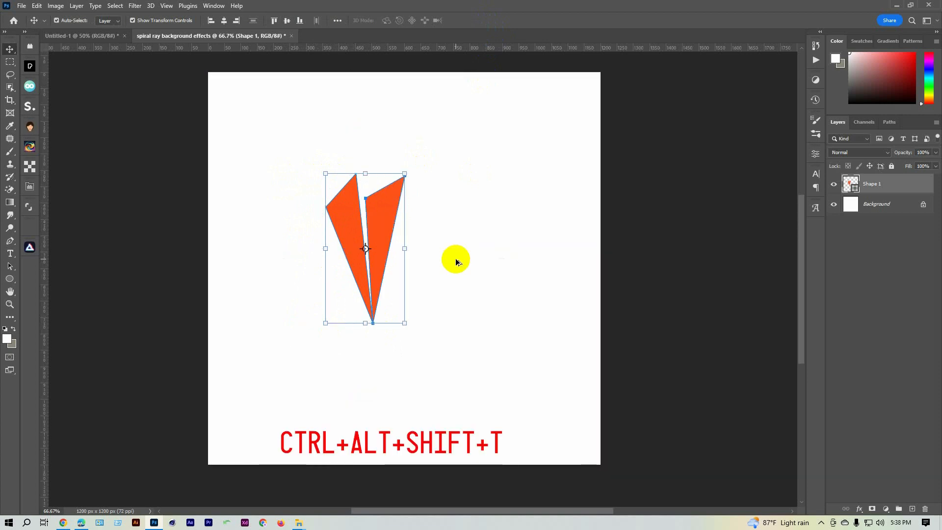
pyautogui.hotkey('ctrl', 'alt', 'shift', 't')
pyautogui.hotkey('ctrl', 'alt', 'shift', 't')
pyautogui.hotkey('ctrl', 'alt', 'shift', 't')
pyautogui.hotkey('ctrl', 'alt', 'shift', 't')
pyautogui.hotkey('ctrl', 'alt', 'shift', 't')
pyautogui.hotkey('ctrl', 'alt', 'shift', 't')
pyautogui.hotkey('ctrl', 'alt', 'shift', 't')
pyautogui.hotkey('ctrl', 'alt', 'shift', 't')
pyautogui.hotkey('ctrl', 'alt', 'shift', 't')
pyautogui.hotkey('ctrl', 'alt', 'shift', 't')
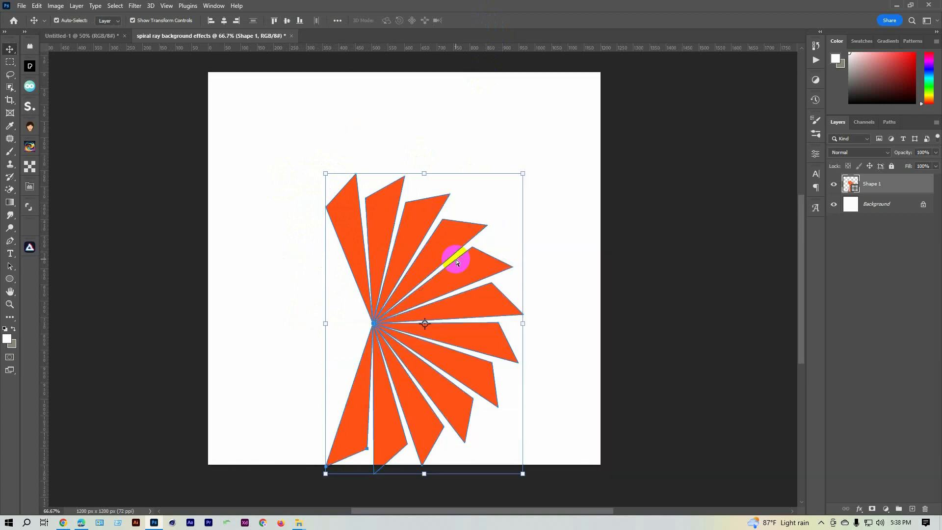
pyautogui.hotkey('ctrl', 'alt', 'shift', 't')
pyautogui.hotkey('ctrl', 'alt', 'shift', 't')
pyautogui.hotkey('ctrl', 'alt', 'shift', 't')
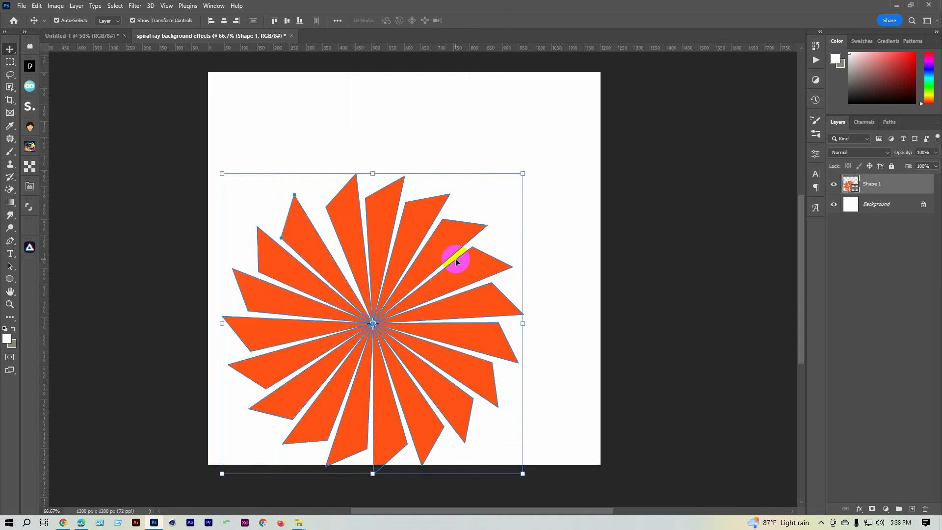
# Move the ray burst to the center of the canvas and scale it proportionally to about 127%
pyautogui.moveTo(422, 226); pyautogui.dragTo(449, 169)
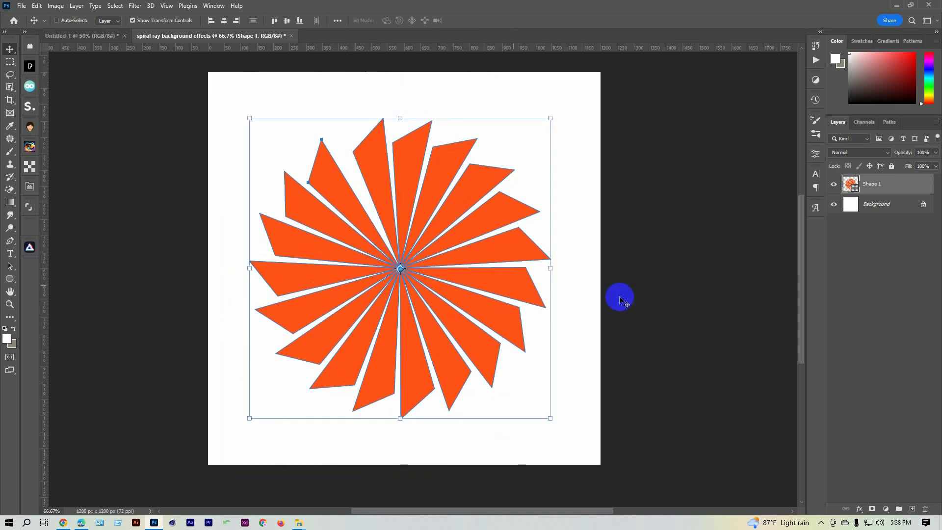
pyautogui.click(886, 247)
pyautogui.click(875, 185)
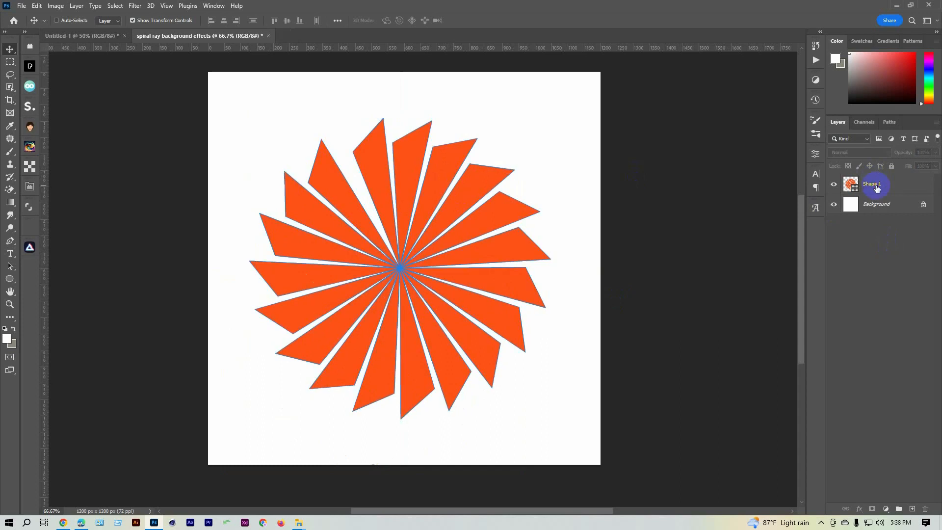
pyautogui.scroll(1, 397, 210)
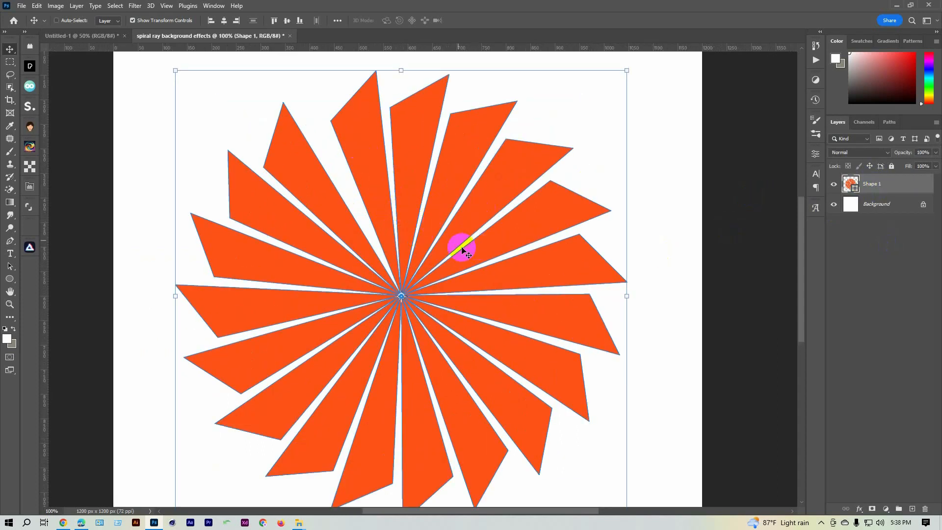
pyautogui.scroll(-1, 458, 246)
pyautogui.moveTo(472, 254); pyautogui.dragTo(483, 258)
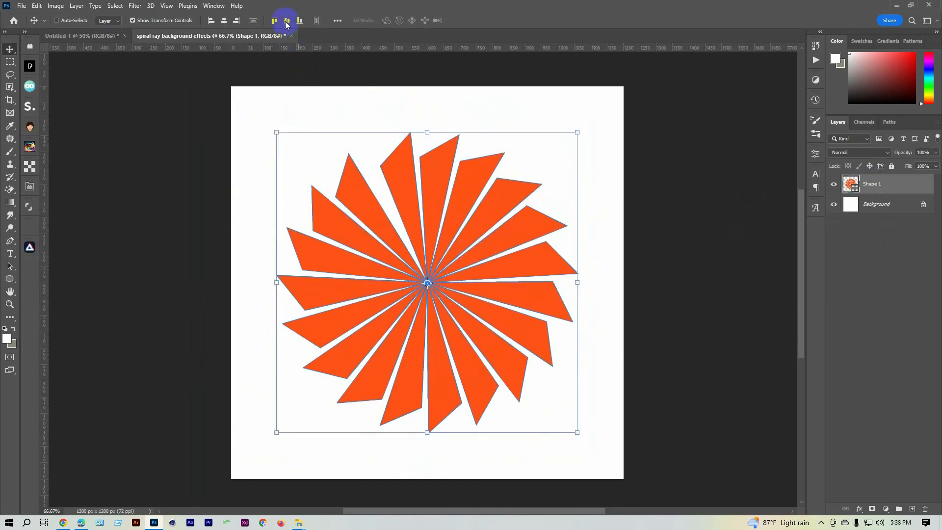
pyautogui.moveTo(577, 282); pyautogui.dragTo(617, 283)
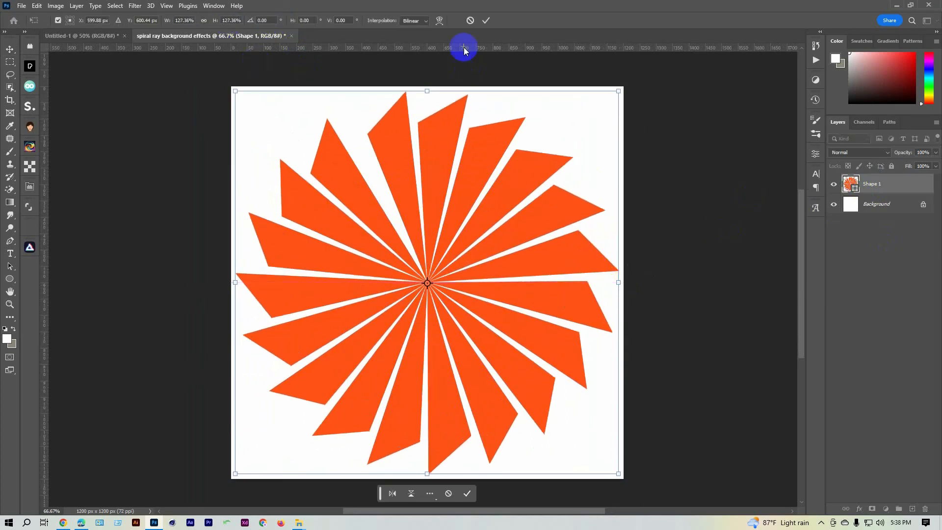
pyautogui.click(484, 21)
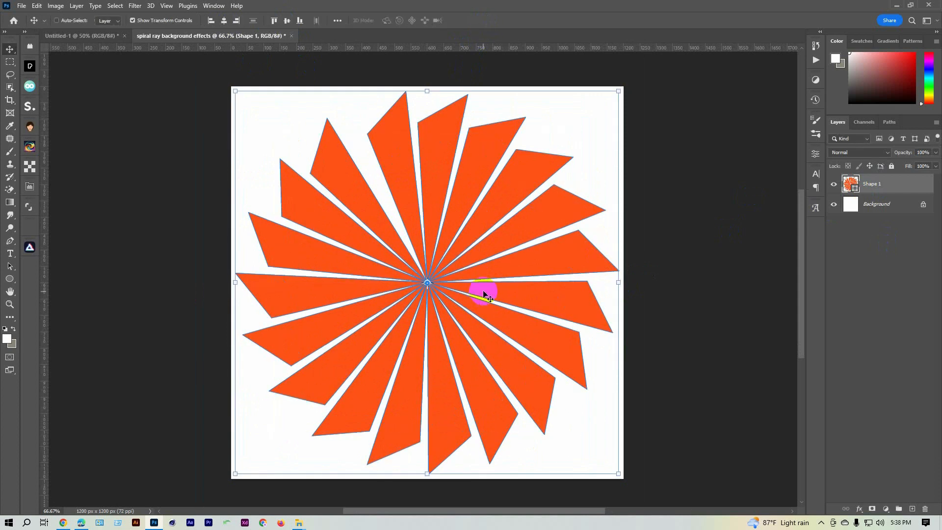
# Convert the ray burst layer to a smart object and apply a Twirl filter with an angle of -110°
pyautogui.rightClick(897, 188)
pyautogui.click(848, 264)
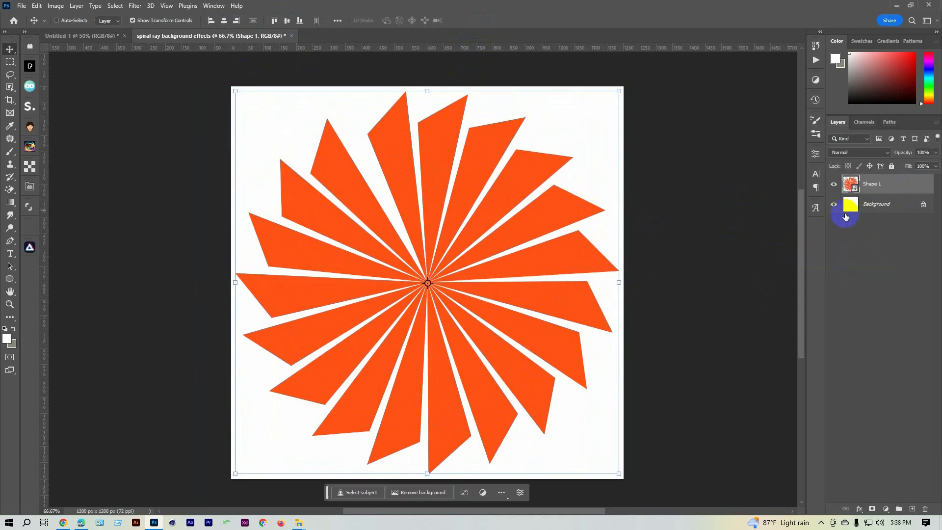
pyautogui.click(135, 6)
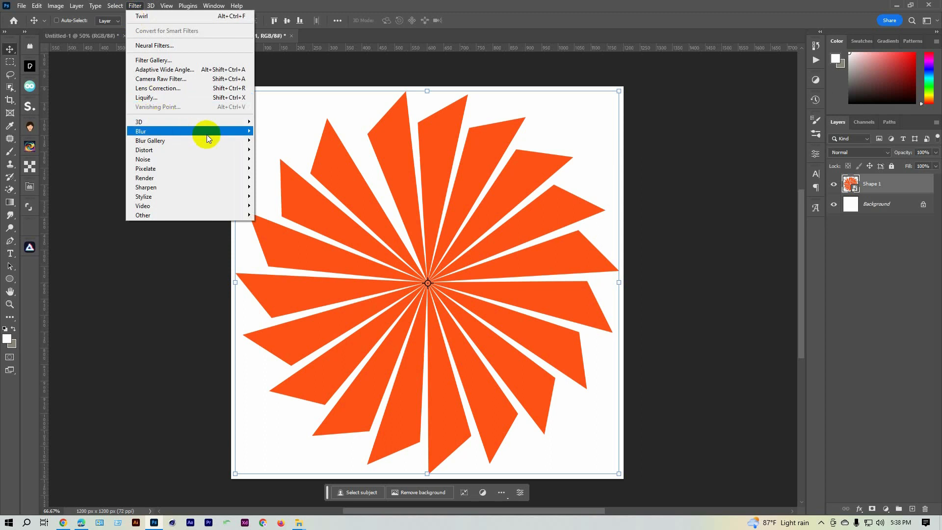
pyautogui.moveTo(169, 154)
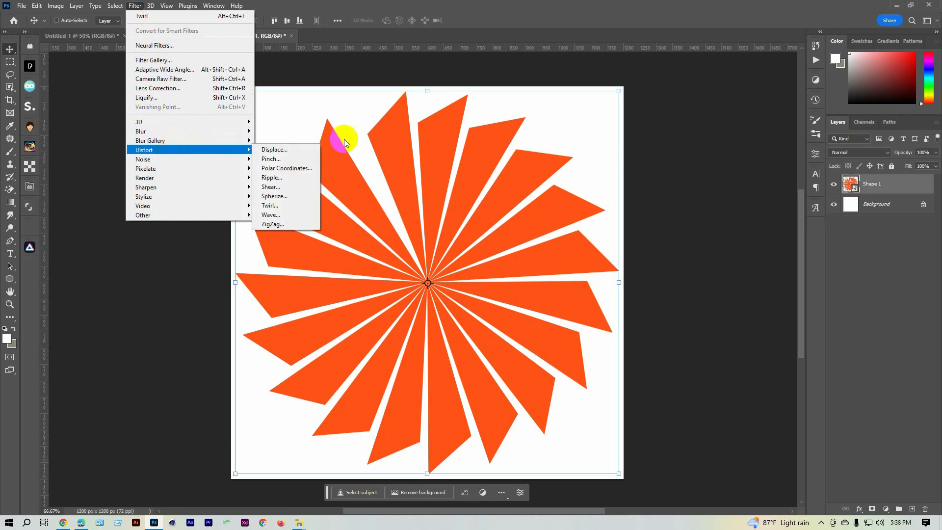
pyautogui.click(269, 207)
pyautogui.moveTo(595, 119); pyautogui.dragTo(650, 122)
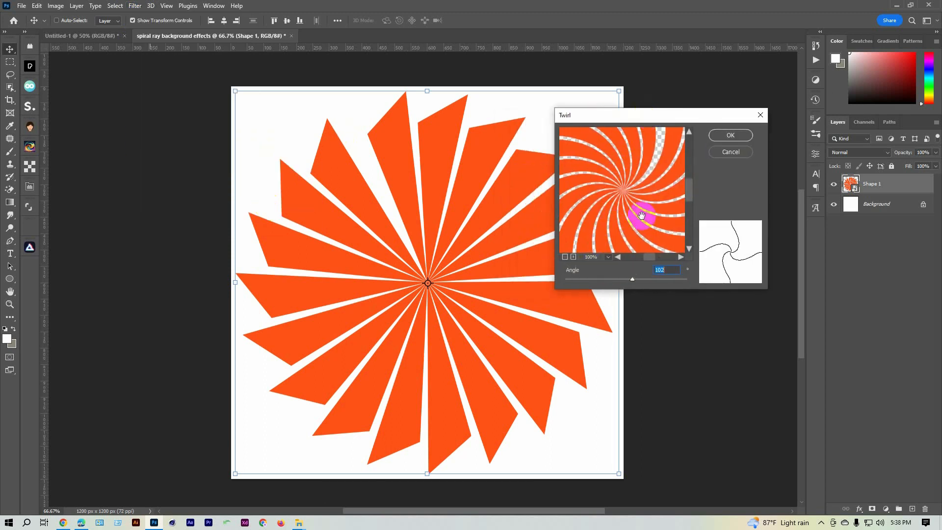
pyautogui.click(565, 256)
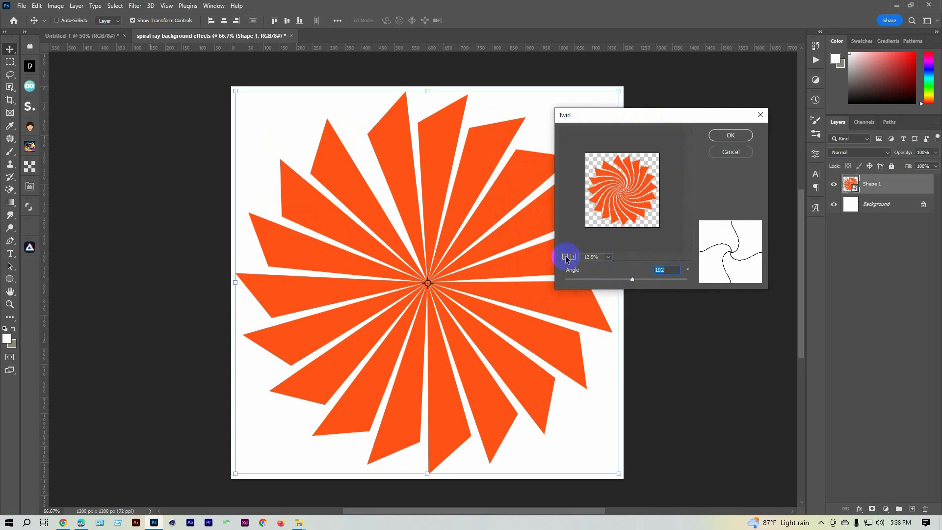
pyautogui.moveTo(633, 282)
pyautogui.mouseDown()
pyautogui.moveTo(591, 281)
pyautogui.moveTo(634, 286)
pyautogui.moveTo(618, 285)
pyautogui.mouseUp()
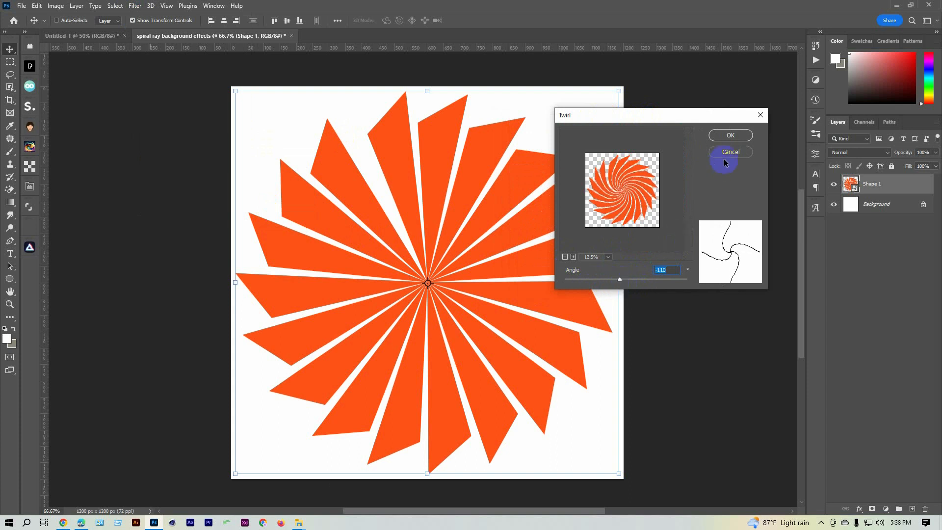
pyautogui.click(728, 136)
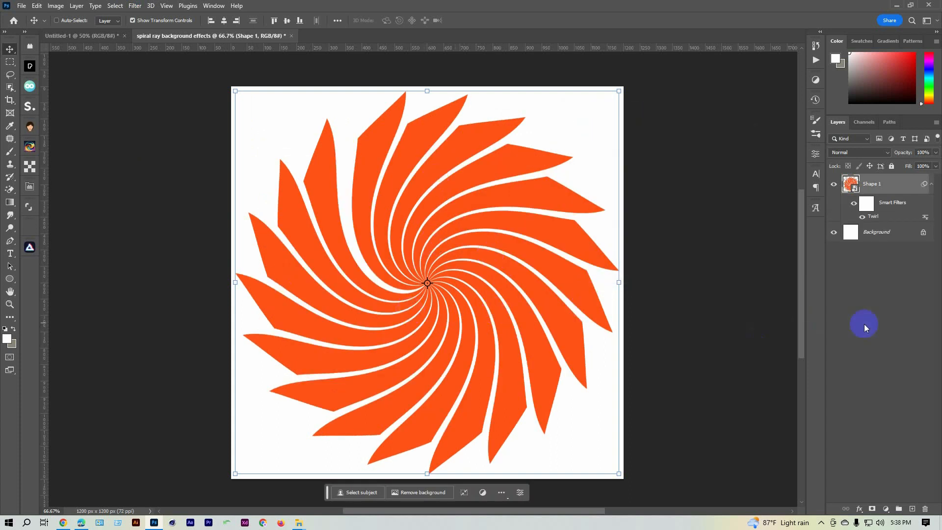
# Scale the twirled ray burst from its center to about 142% so it extends beyond the canvas edges
pyautogui.keyDown('ctrl'); pyautogui.click(889, 187); pyautogui.keyUp('ctrl')
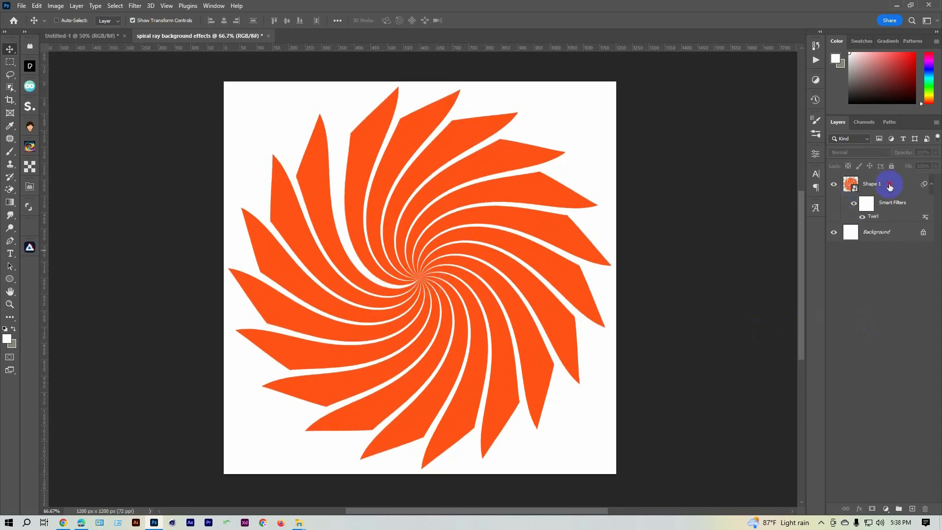
pyautogui.click(889, 186)
pyautogui.hotkey('ctrl', 't')
pyautogui.click(484, 204)
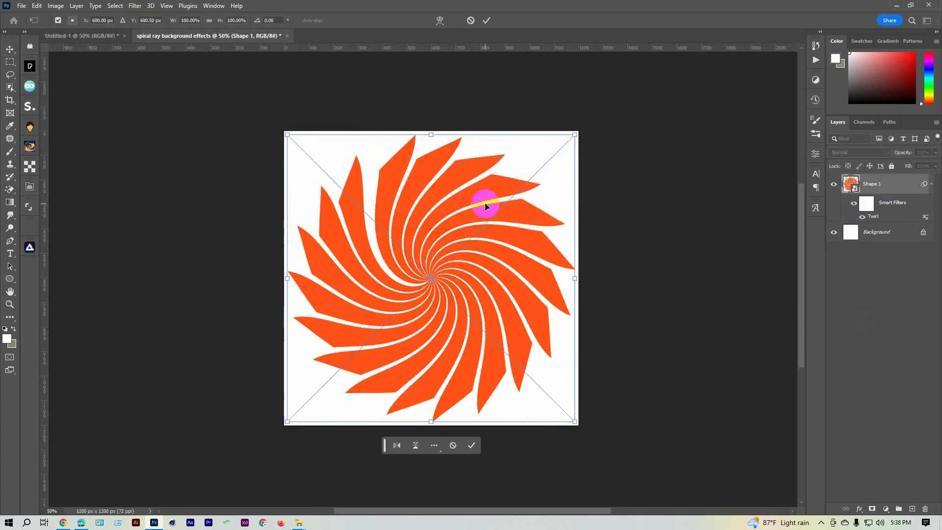
pyautogui.moveTo(573, 135); pyautogui.dragTo(640, 83)
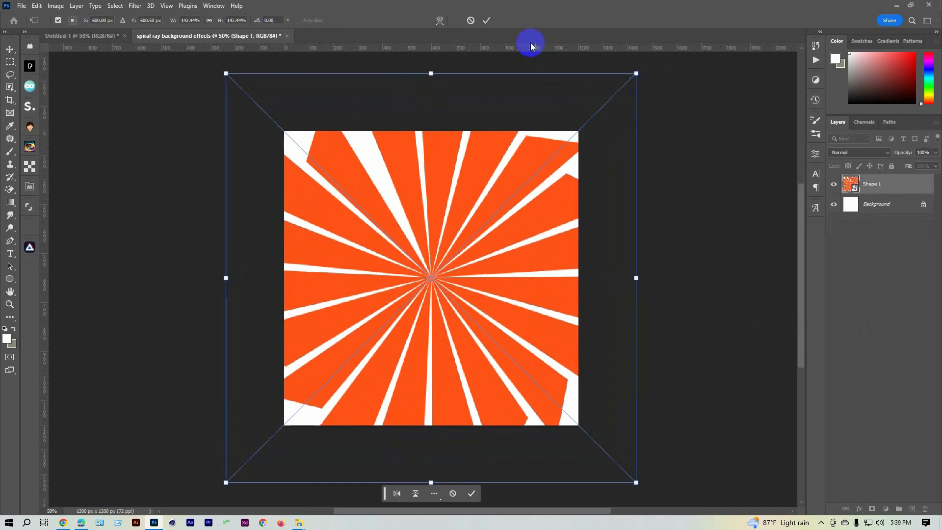
pyautogui.click(487, 21)
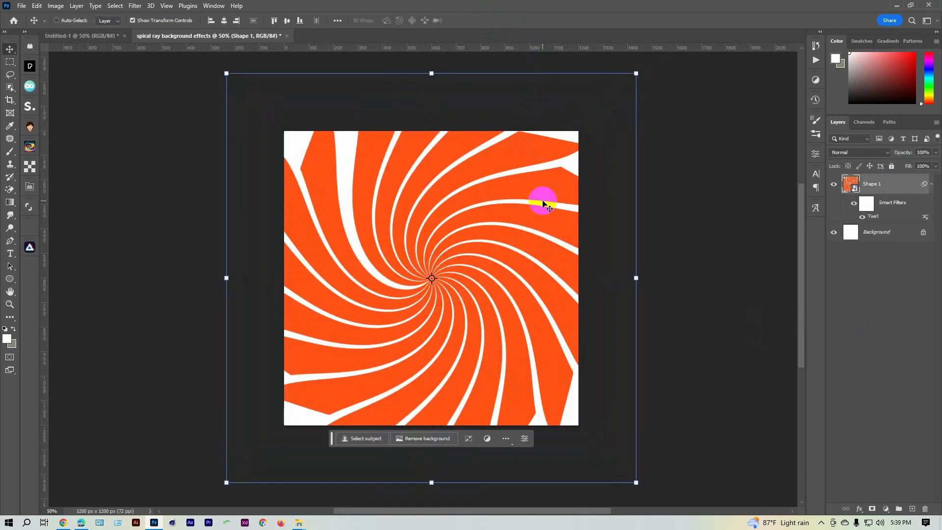
pyautogui.scroll(-1, 501, 245)
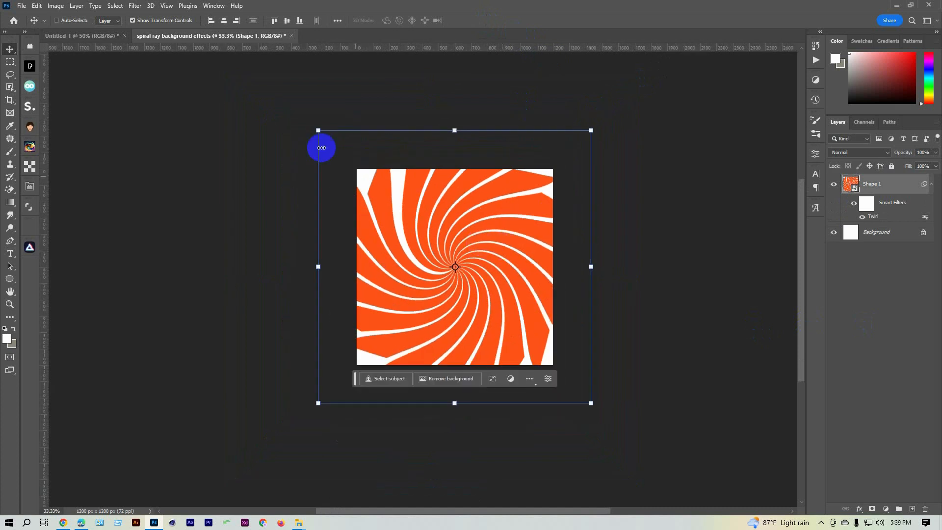
pyautogui.scroll(1, 505, 259)
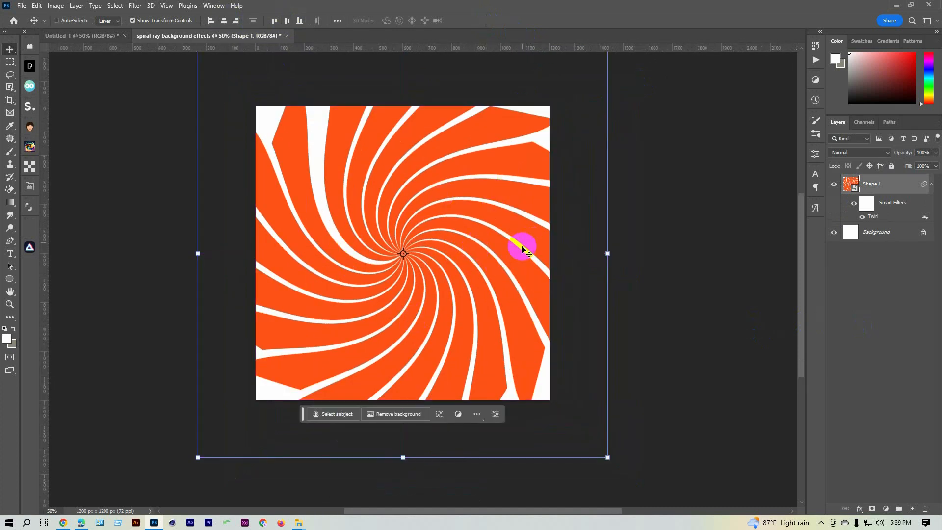
# Change the ray burst's Twirl smart filter angle to 53° and hide the Shape 1 layer
pyautogui.press('a')
pyautogui.scroll(-1, 423, 265)
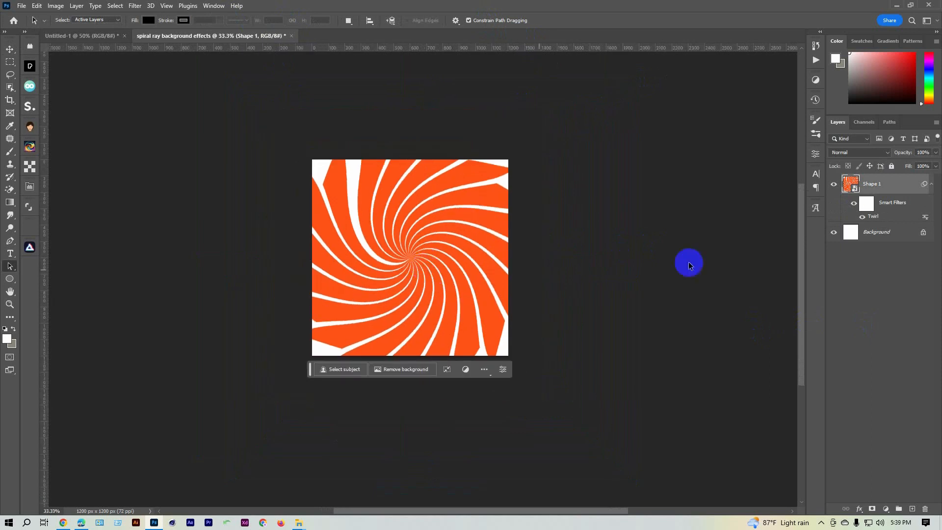
pyautogui.doubleClick(870, 215)
pyautogui.moveTo(619, 279)
pyautogui.mouseDown()
pyautogui.moveTo(609, 279)
pyautogui.moveTo(626, 280)
pyautogui.mouseUp()
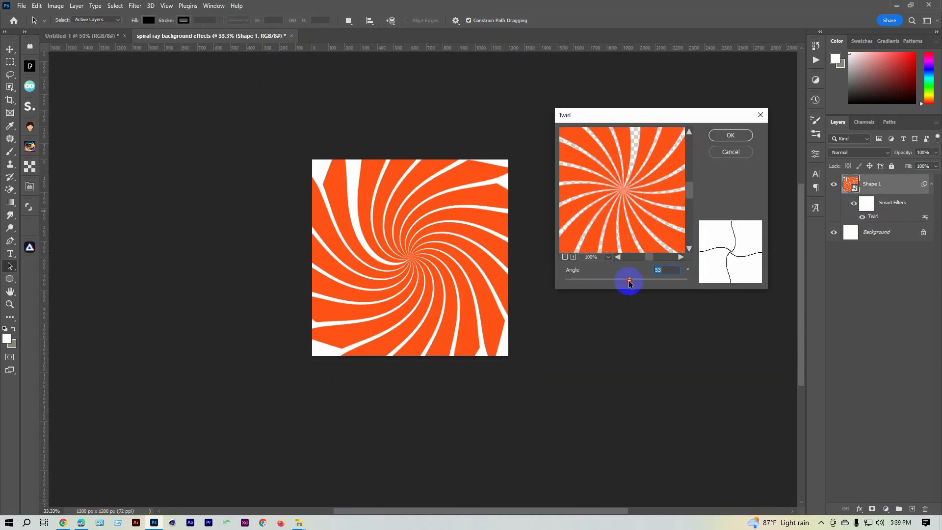
pyautogui.click(736, 133)
pyautogui.scroll(1, 437, 237)
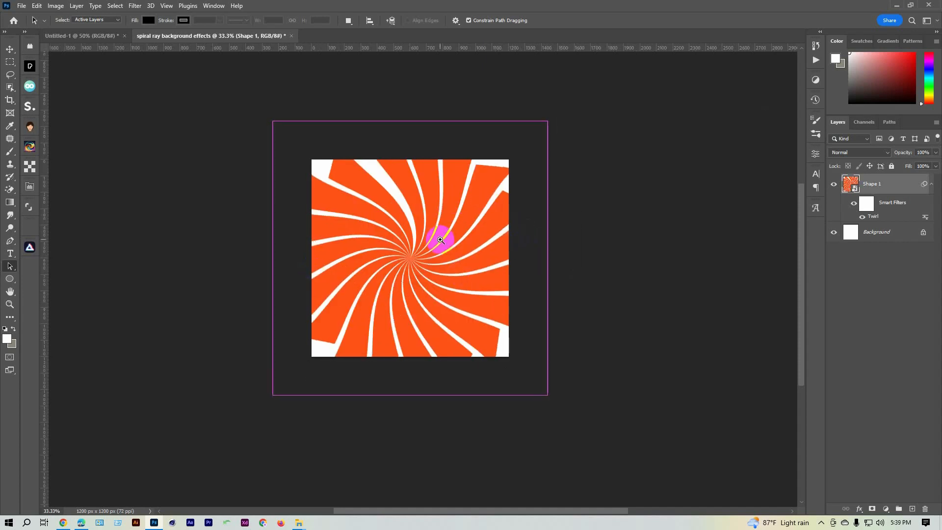
pyautogui.click(834, 184)
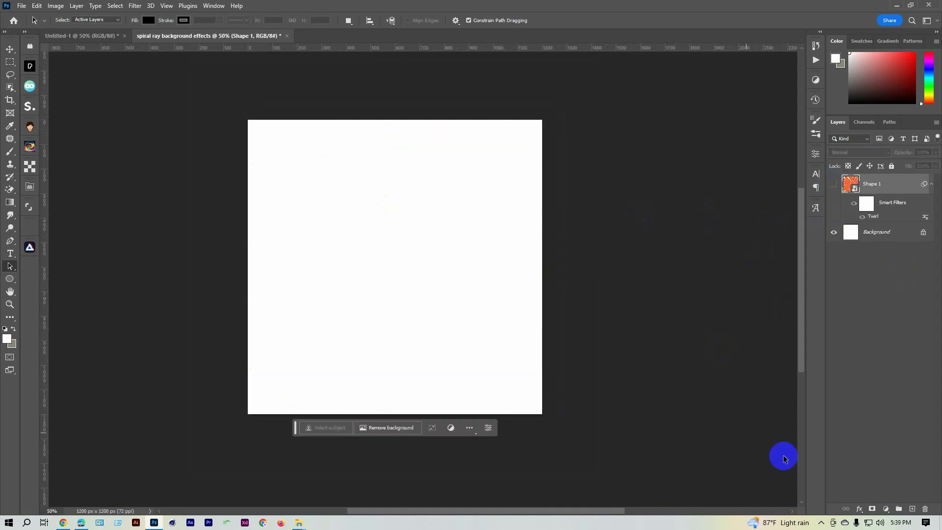
# Examine the straight black-and-white rays in the Untitled-1 document by showing Gradient Fill 1 and hiding Shape 1 copy, and return
pyautogui.click(69, 36)
pyautogui.click(833, 250)
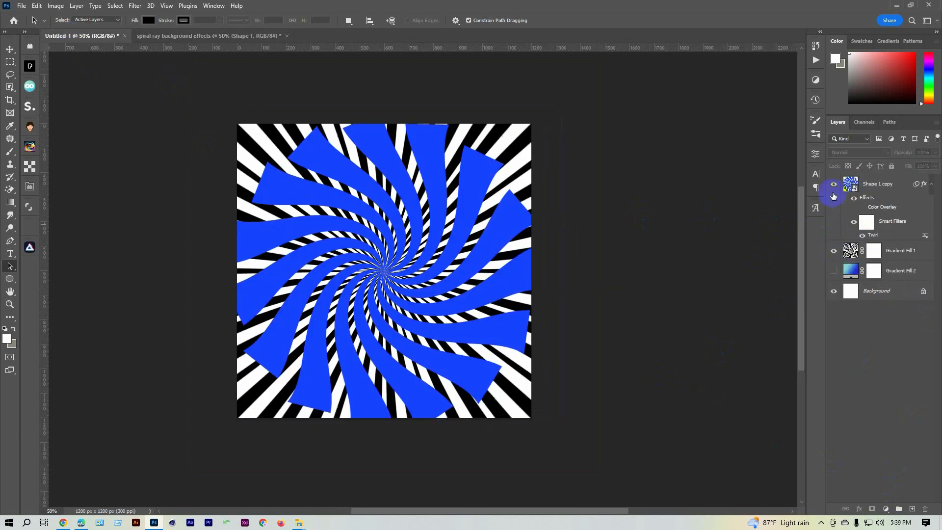
pyautogui.click(833, 184)
pyautogui.click(214, 36)
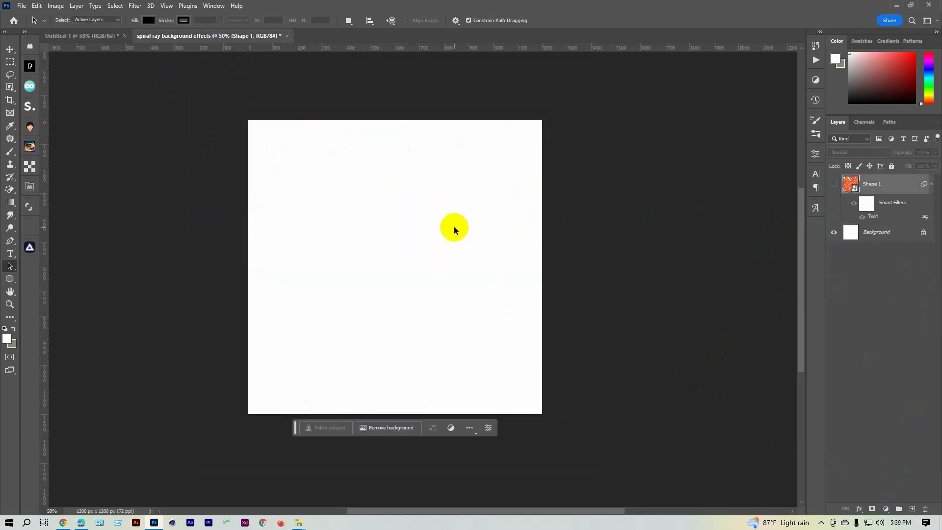
# Add a linear gradient fill layer at 90° using the Black, White preset
pyautogui.click(885, 509)
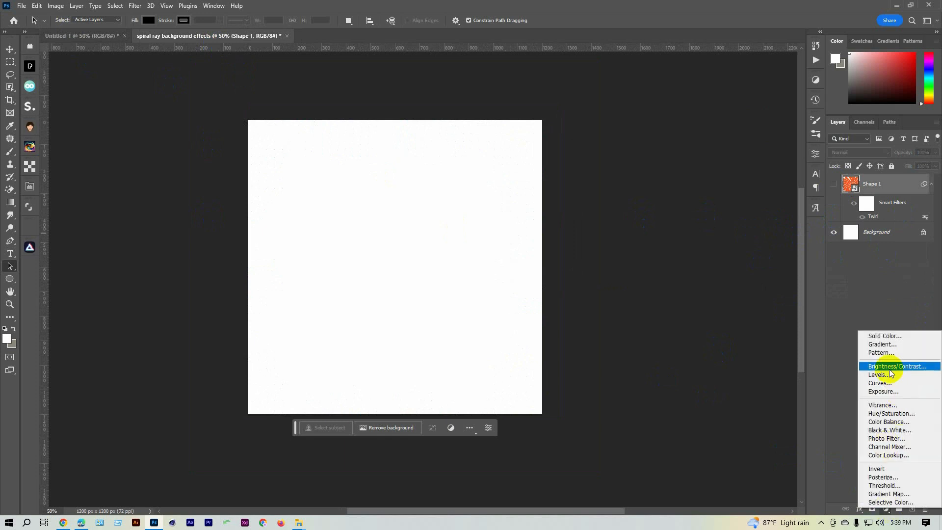
pyautogui.click(884, 344)
pyautogui.click(719, 144)
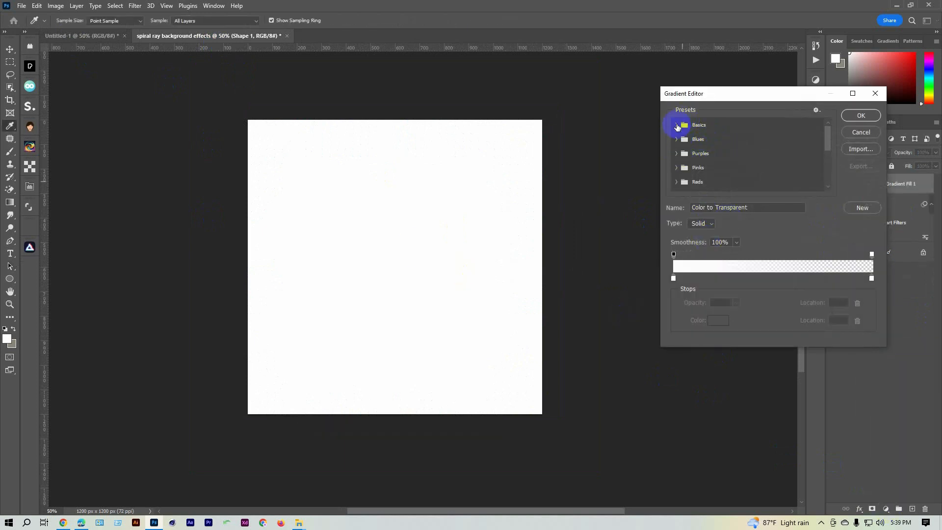
pyautogui.click(677, 125)
pyautogui.click(720, 139)
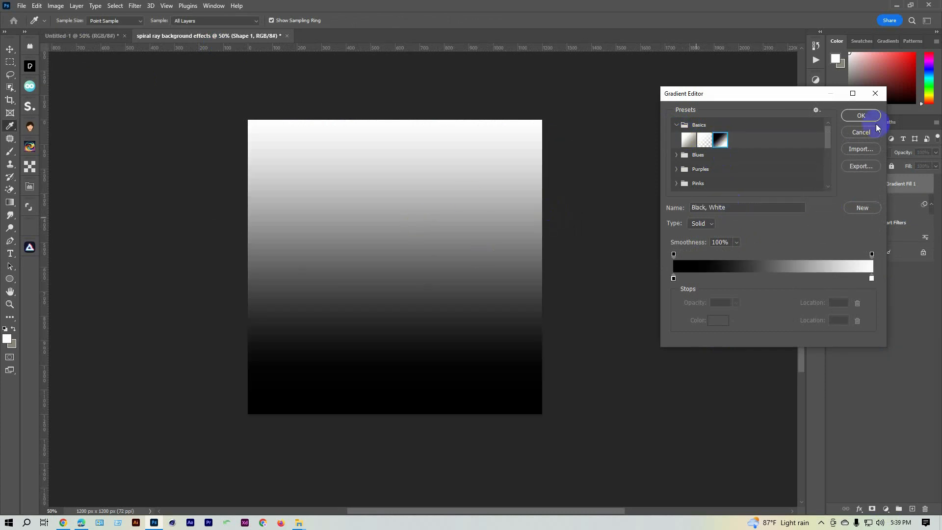
pyautogui.click(860, 116)
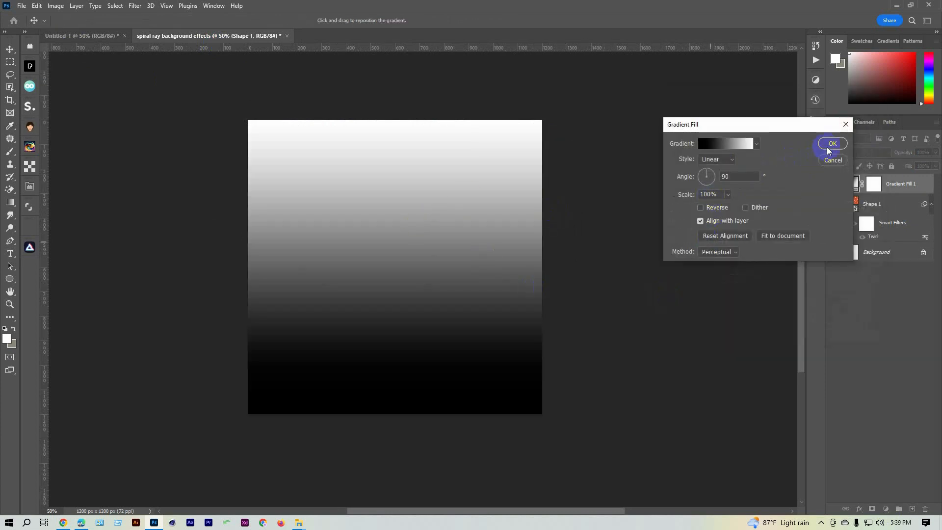
pyautogui.click(831, 143)
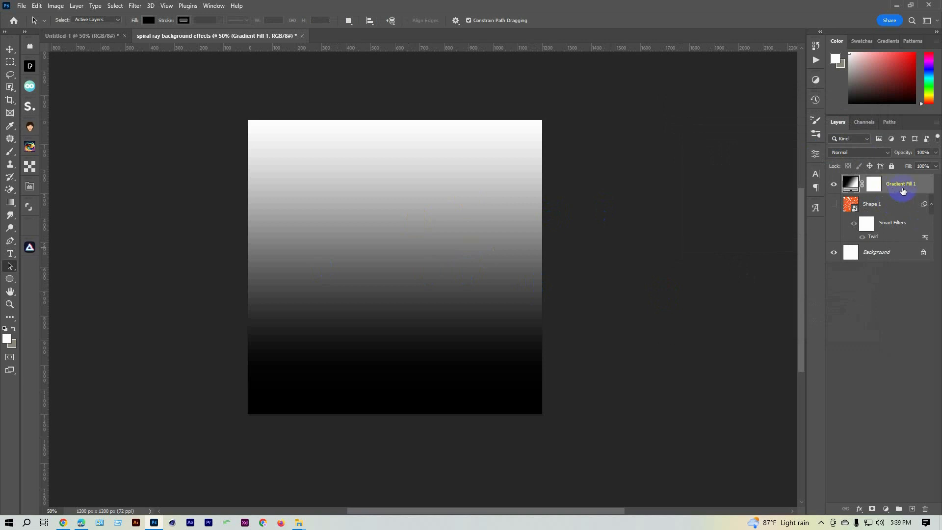
# Convert the gradient fill to a smart object and set a Wave distortion to 740 generators, wavelength 119 to 120 and amplitude 150 to 440
pyautogui.click(133, 8)
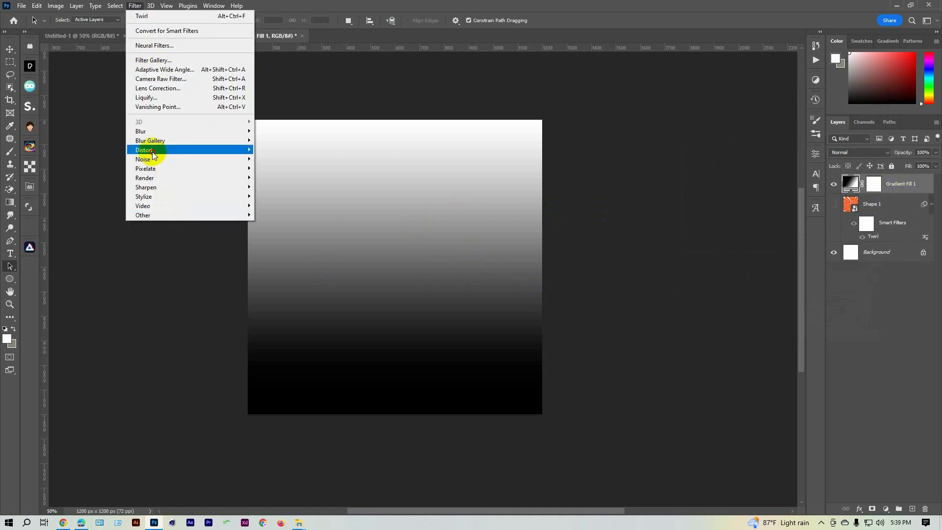
pyautogui.moveTo(231, 150)
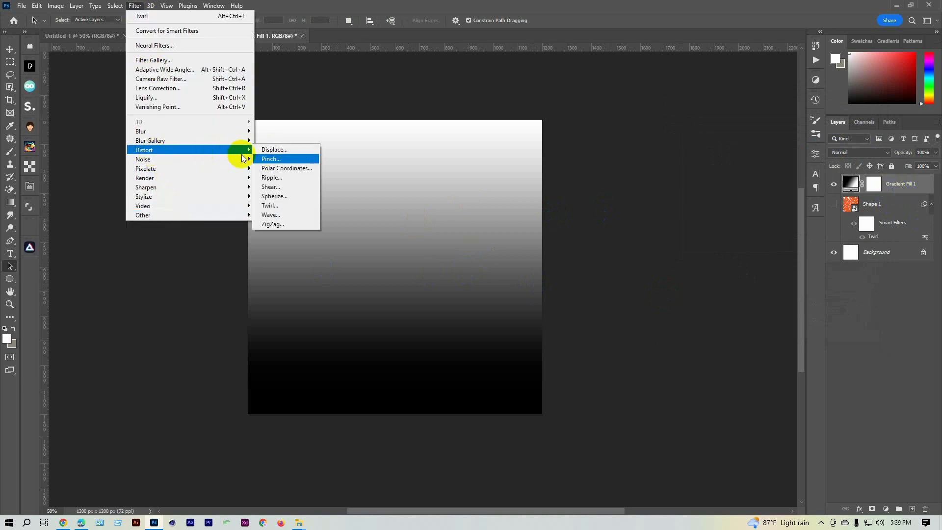
pyautogui.click(279, 216)
pyautogui.click(451, 195)
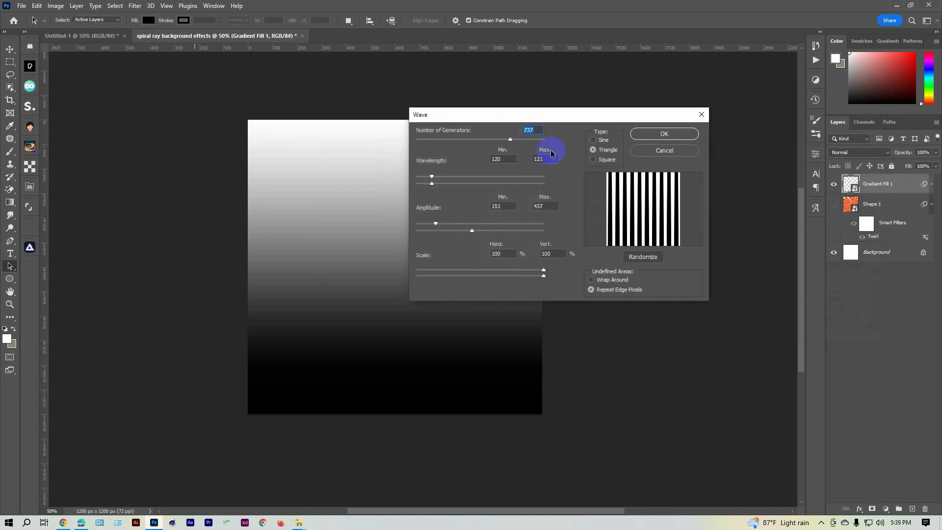
pyautogui.write('740')
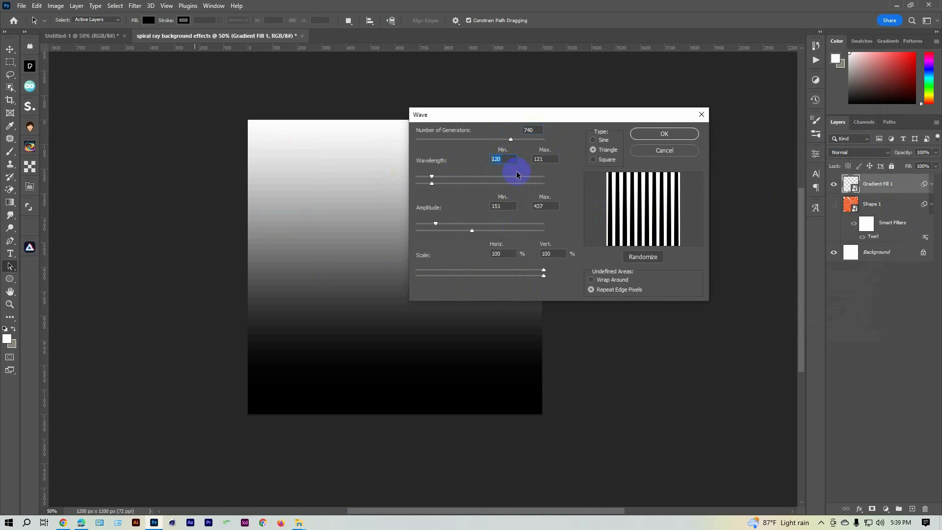
pyautogui.click(547, 159)
pyautogui.click(506, 207)
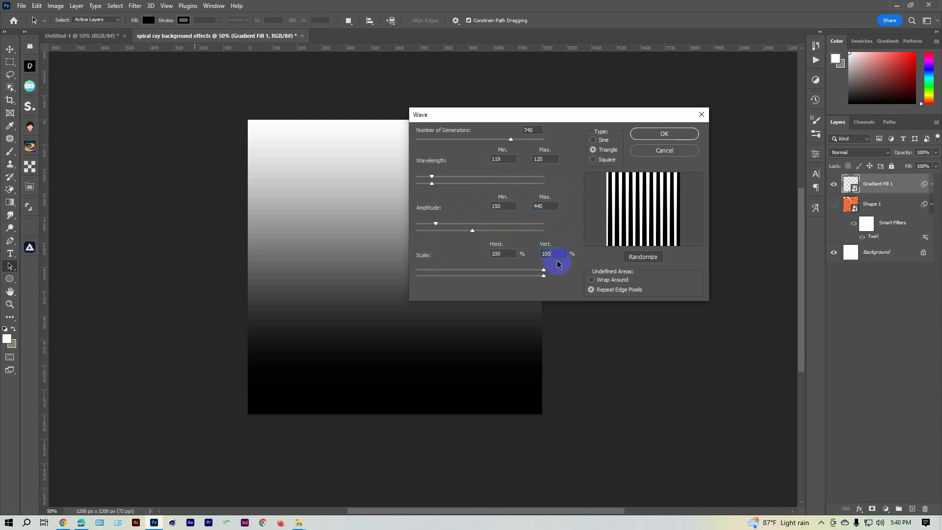
# Compare the Sine, Triangle and Square wave types and apply the Wave filter with the Triangle type
pyautogui.click(594, 142)
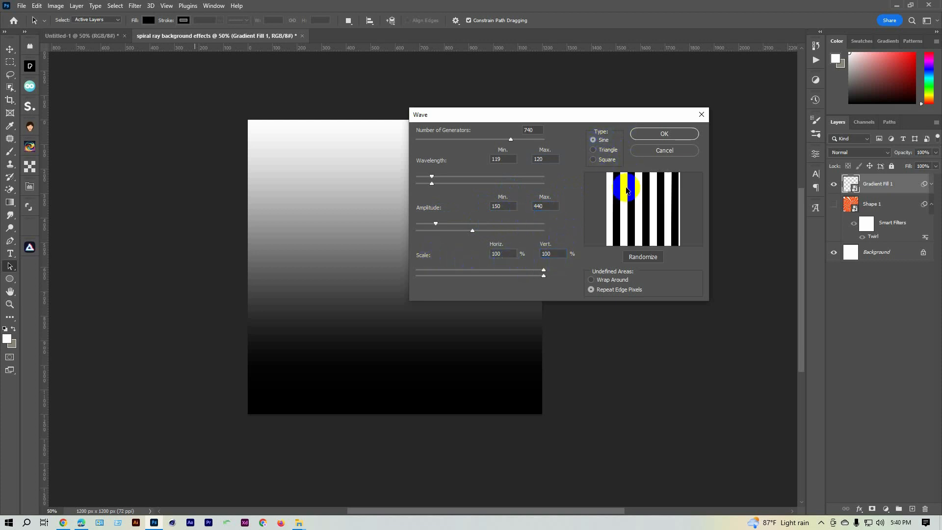
pyautogui.click(594, 150)
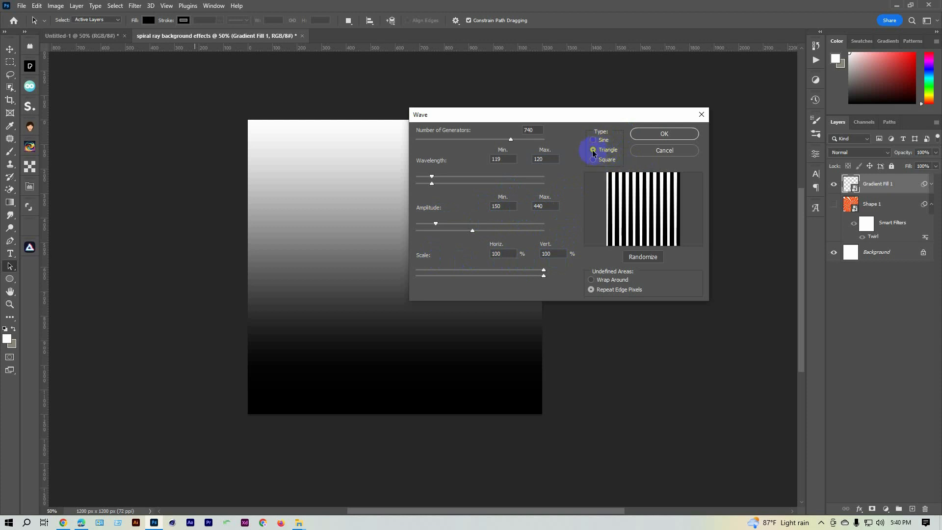
pyautogui.click(603, 166)
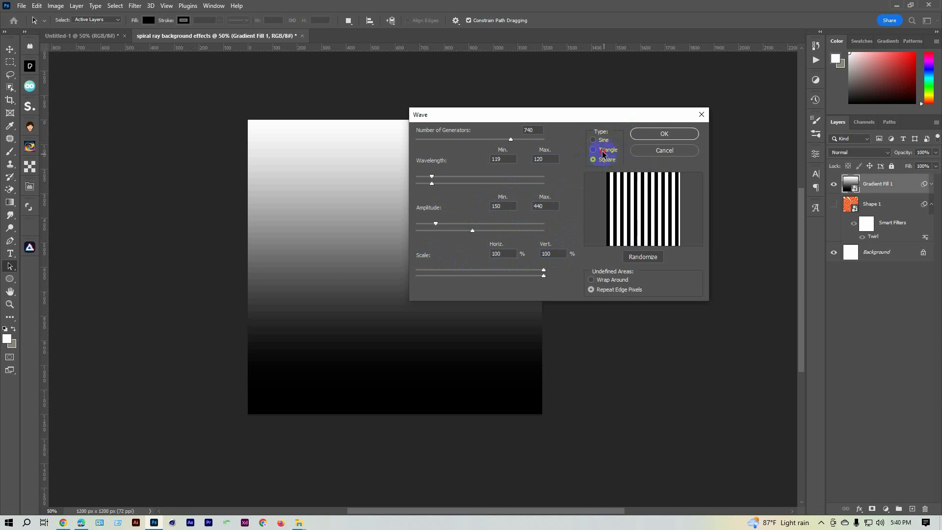
pyautogui.click(603, 151)
pyautogui.click(662, 133)
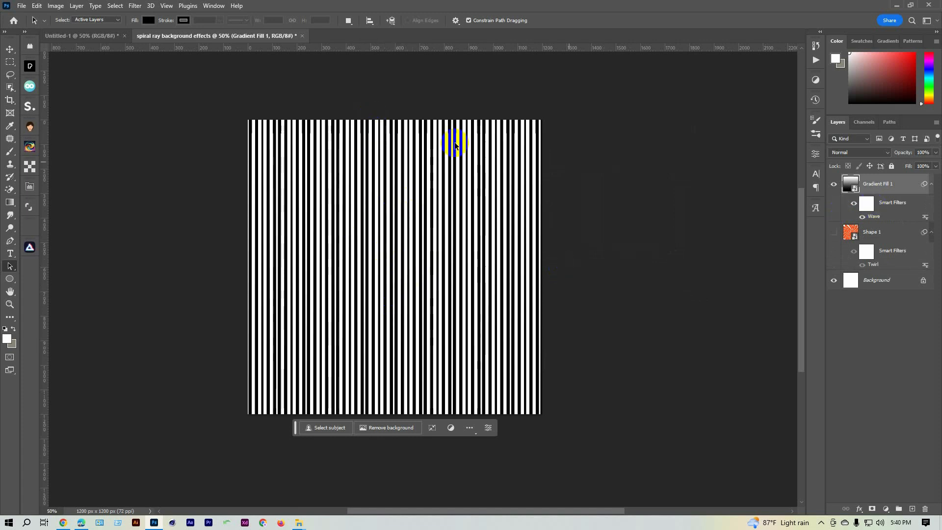
# Apply the Polar Coordinates filter to the striped gradient with the Rectangular to Polar option
pyautogui.click(134, 5)
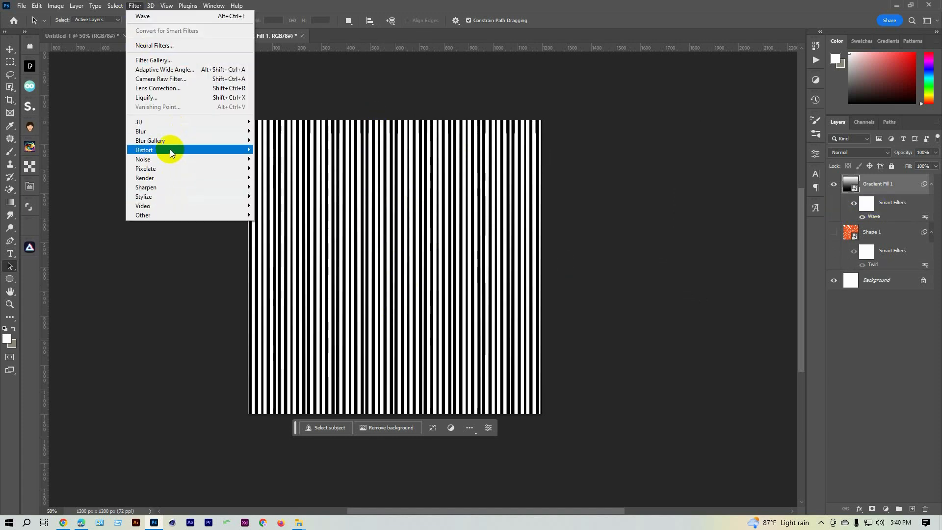
pyautogui.moveTo(169, 149)
pyautogui.click(288, 169)
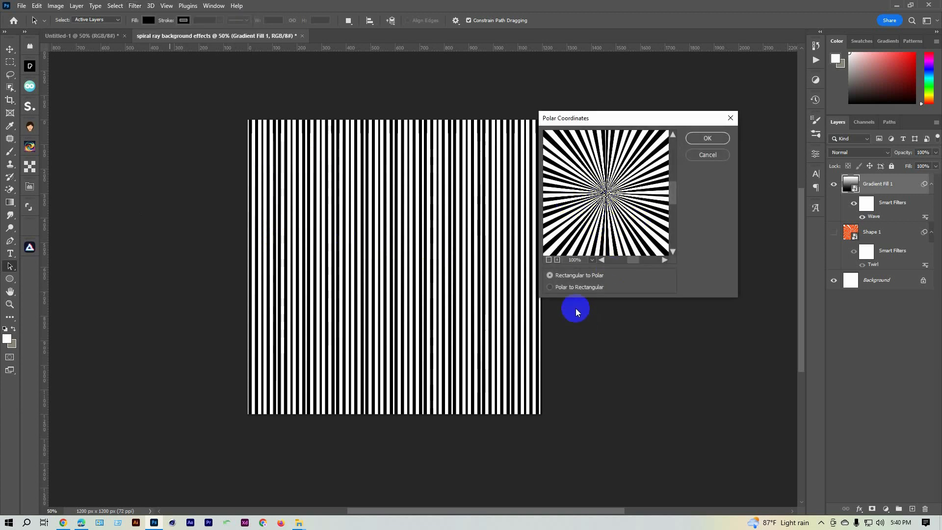
pyautogui.click(568, 287)
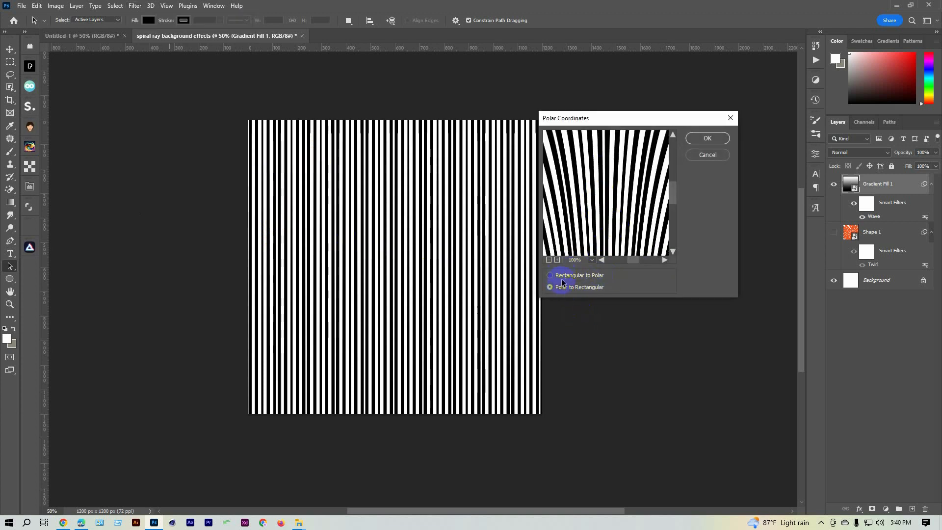
pyautogui.click(561, 277)
pyautogui.click(696, 139)
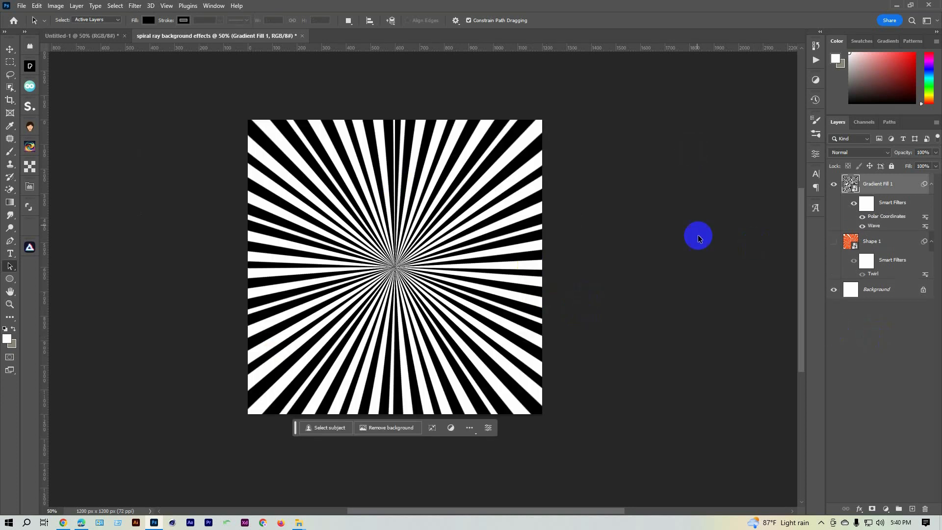
# Collapse Gradient Fill 1's smart filter list and, inside its smart object contents, set the gradient to the Blue_12 preset
pyautogui.rightClick(886, 192)
pyautogui.click(822, 112)
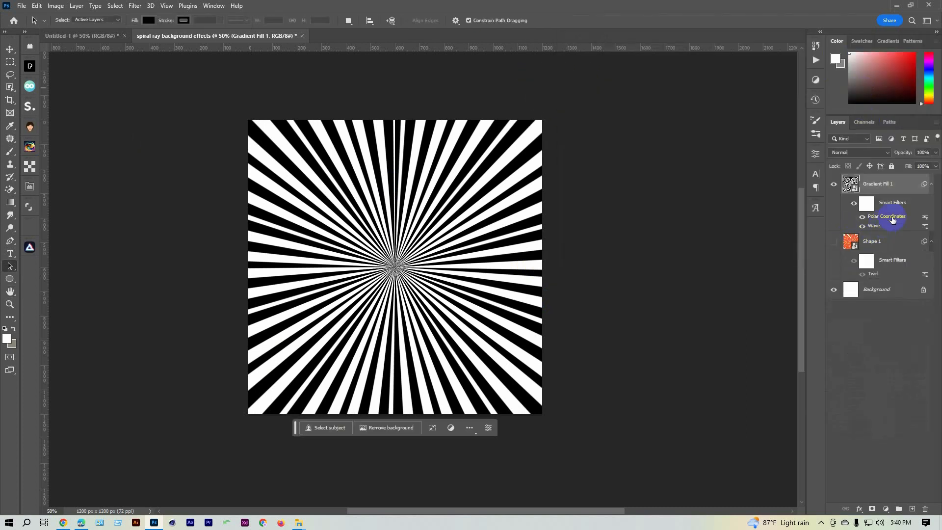
pyautogui.click(931, 187)
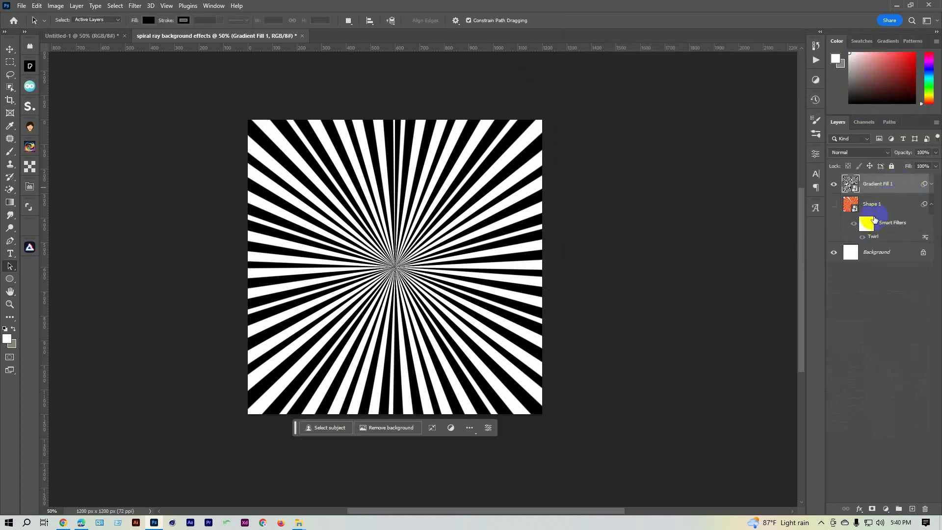
pyautogui.doubleClick(852, 185)
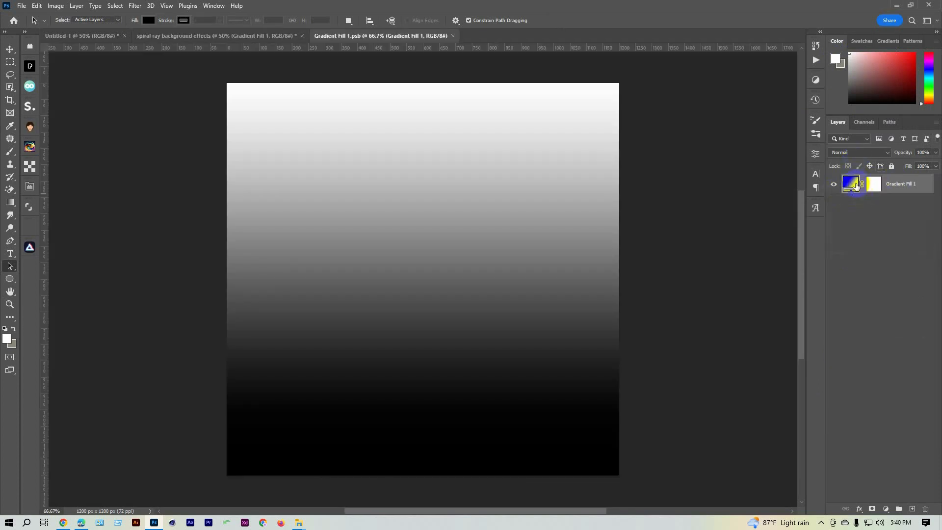
pyautogui.doubleClick(853, 183)
pyautogui.click(725, 147)
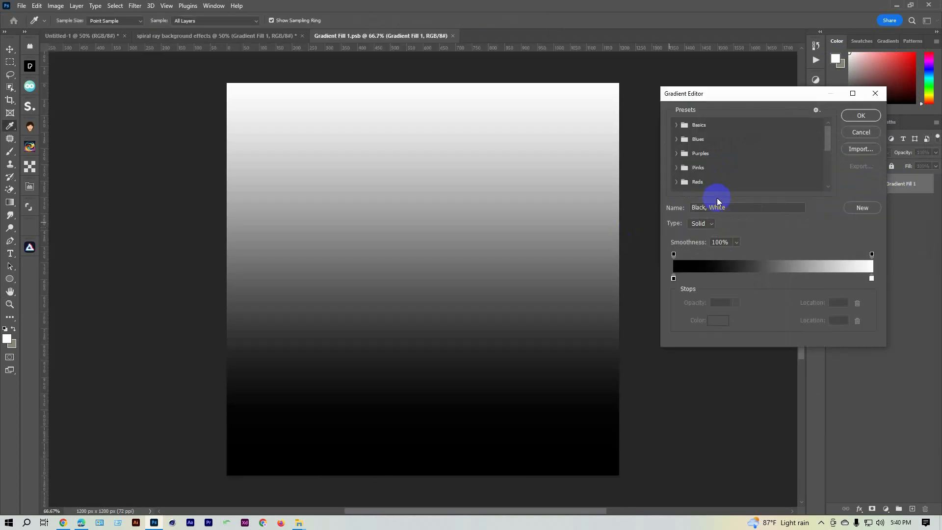
pyautogui.click(678, 140)
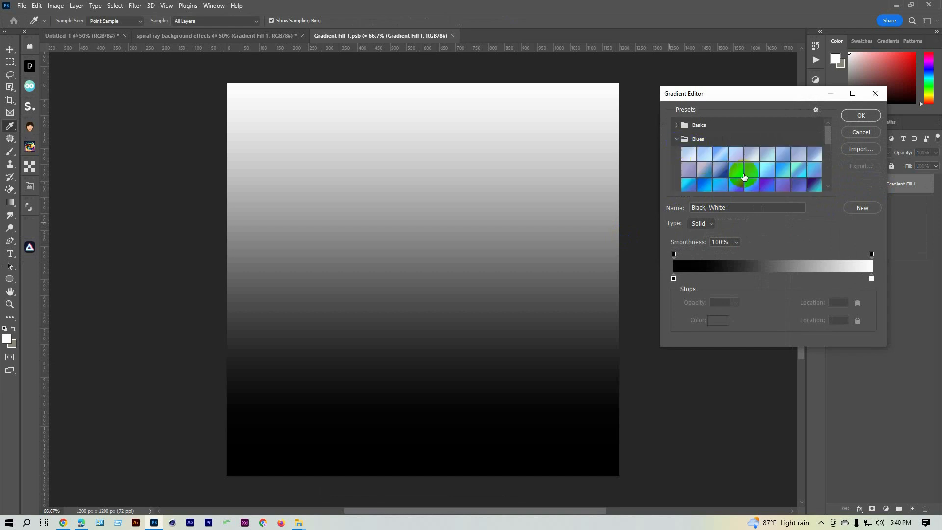
pyautogui.click(722, 170)
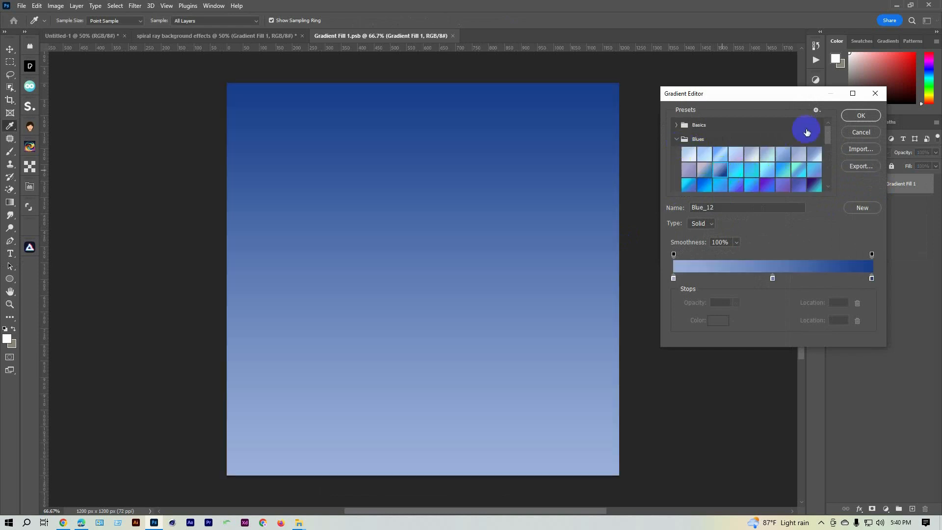
pyautogui.click(852, 117)
pyautogui.press('Return')
# Save the edited smart object contents and return to the spiral ray background document
pyautogui.click(22, 6)
pyautogui.click(37, 116)
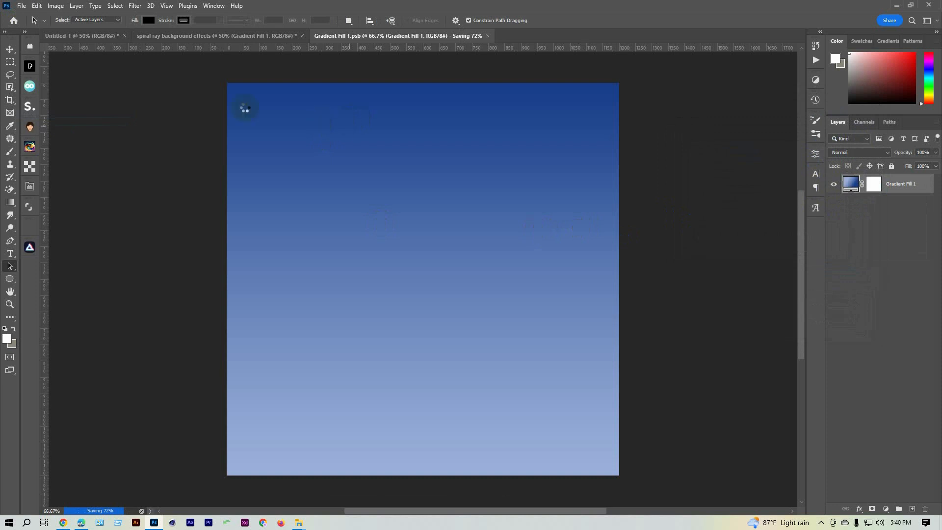
pyautogui.click(221, 36)
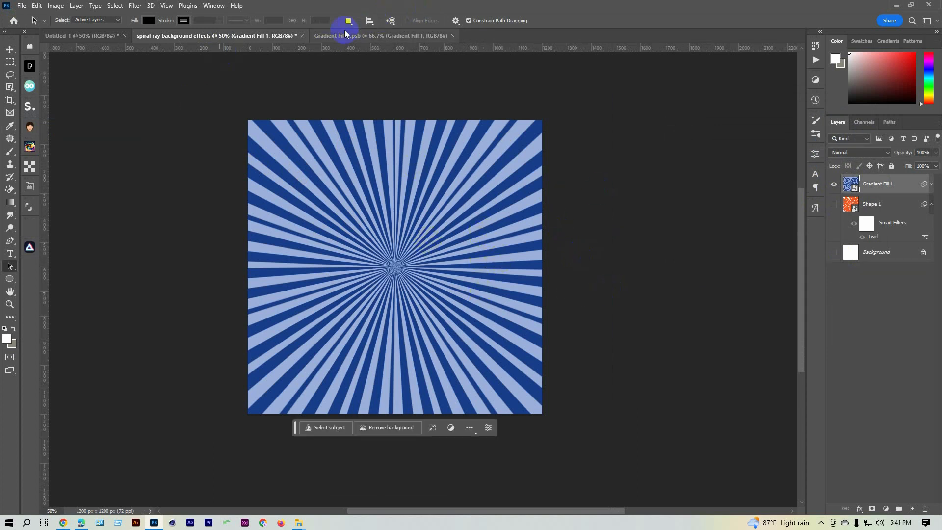
# Create a new document from the Web Large preset, 1920 x 1080 px at 72 ppi
pyautogui.click(24, 7)
pyautogui.click(34, 17)
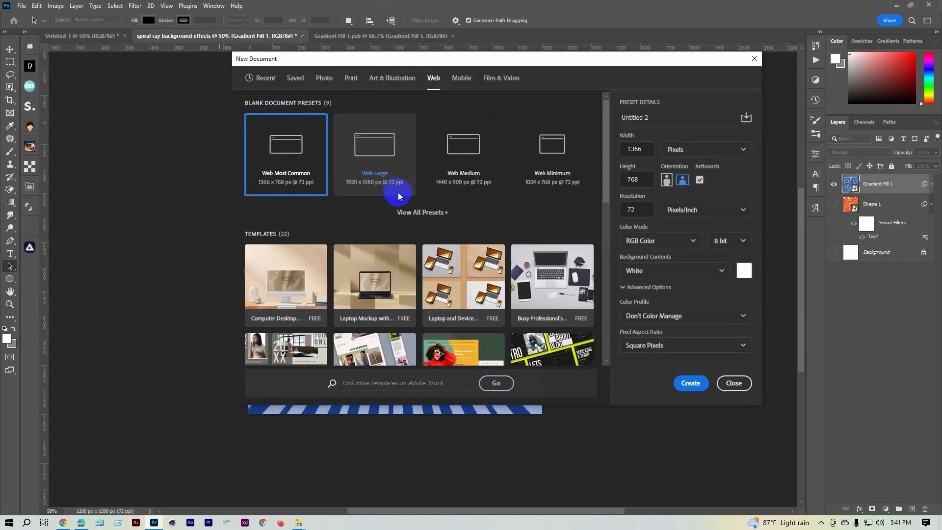
pyautogui.doubleClick(381, 167)
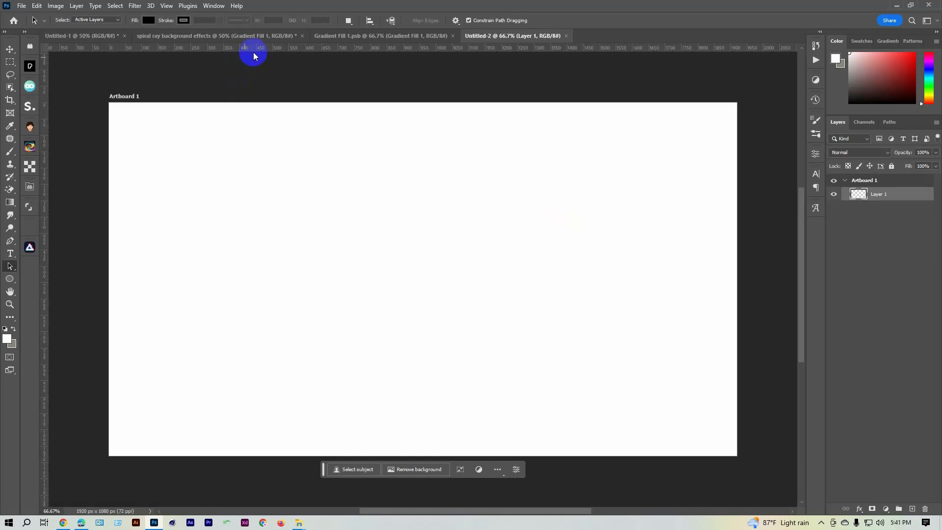
# Copy the entire blue ray pattern from the spiral ray document and paste it into the new Untitled-2 document
pyautogui.click(233, 36)
pyautogui.hotkey('ctrl', 'a')
pyautogui.hotkey('ctrl', 'c')
pyautogui.click(477, 37)
pyautogui.hotkey('ctrl', 'v')
pyautogui.press('v')
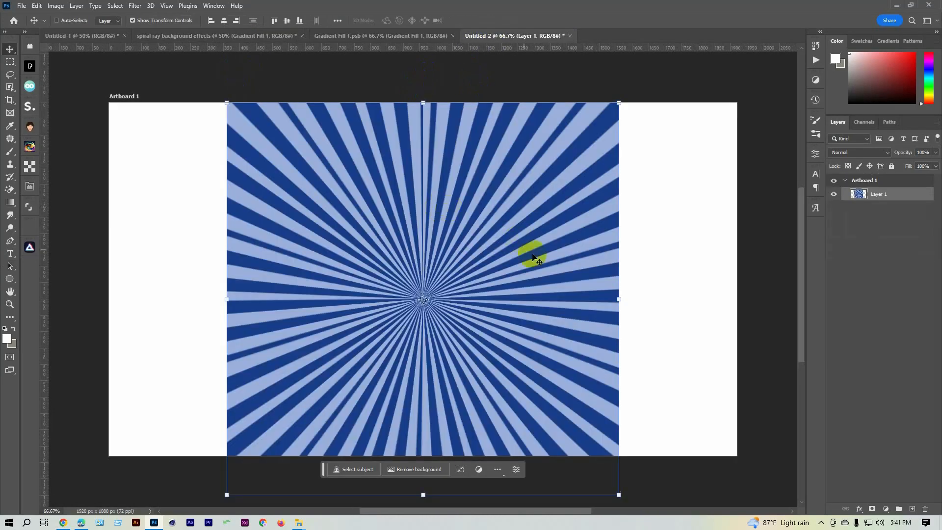
# Scale the pasted rays proportionally to fill the artboard's height along its left edge, and return to the spiral ray document
pyautogui.moveTo(619, 489); pyautogui.dragTo(530, 395)
pyautogui.moveTo(425, 269); pyautogui.dragTo(309, 262)
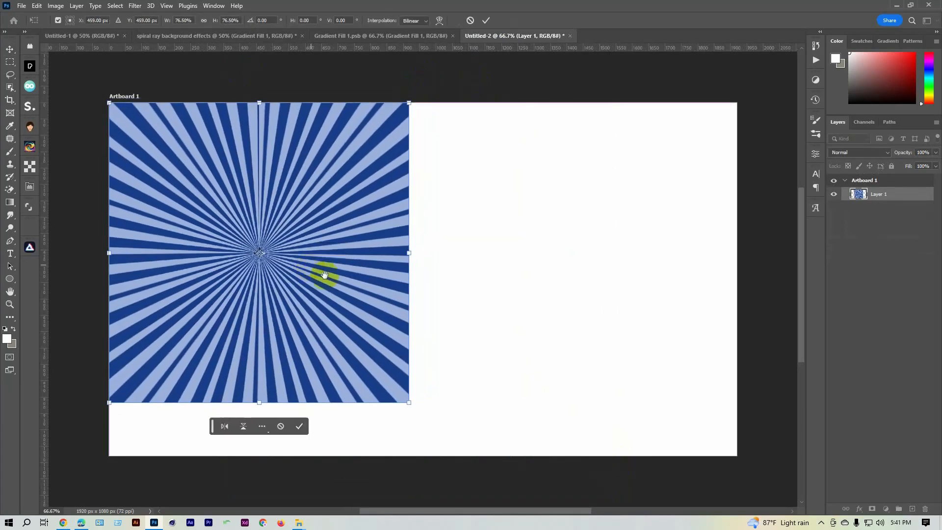
pyautogui.moveTo(356, 291); pyautogui.dragTo(345, 230)
pyautogui.moveTo(402, 345); pyautogui.dragTo(444, 400)
pyautogui.press('Return')
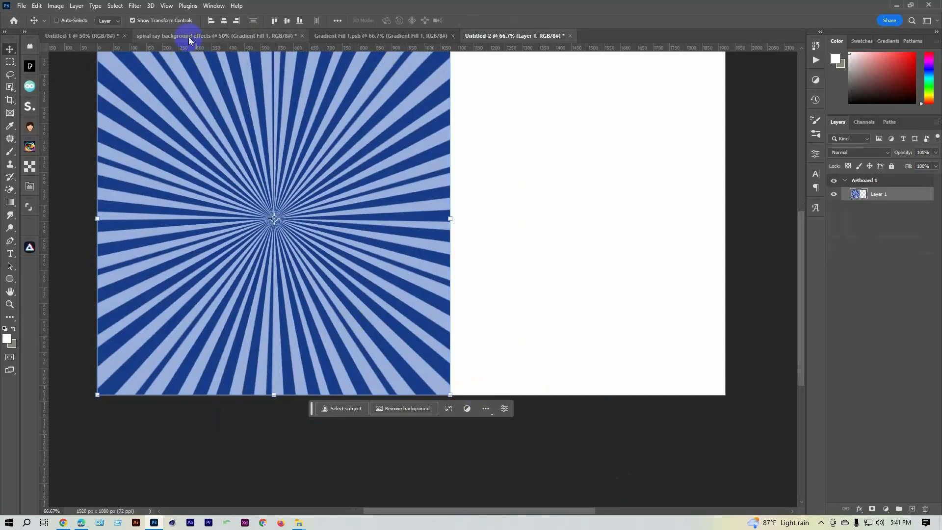
pyautogui.click(188, 38)
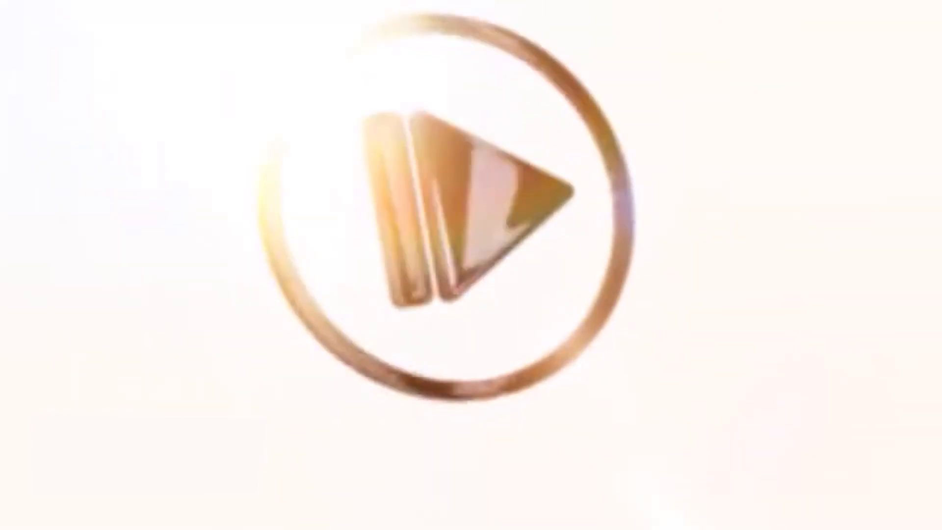